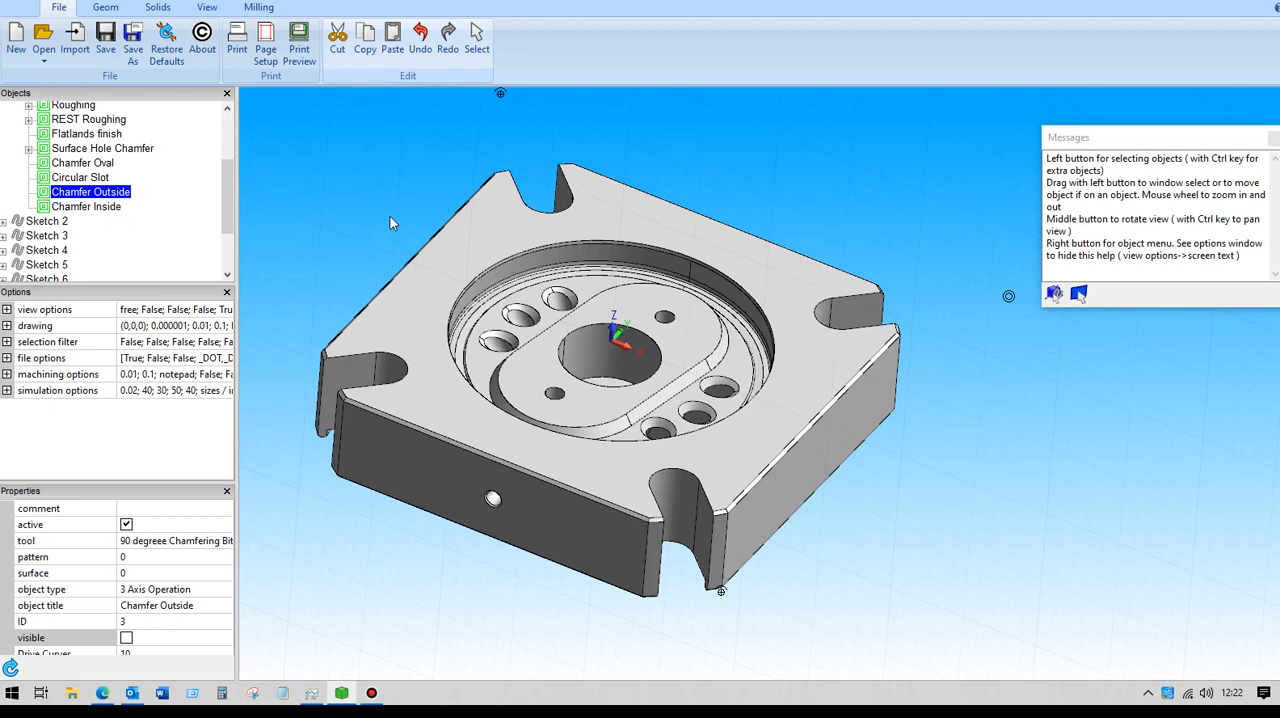
- Examine the position, diameter and height properties of the stock solid Cylinder 2
drag(225, 195, 232, 150)
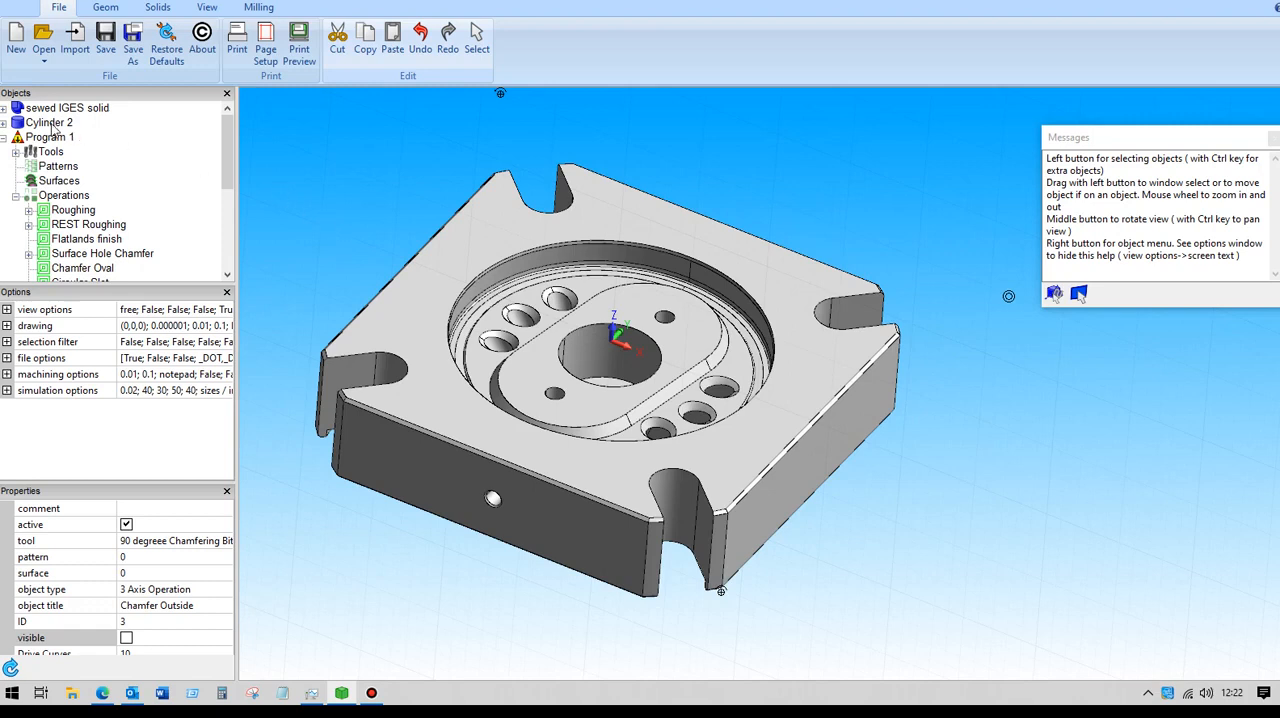
click(159, 9)
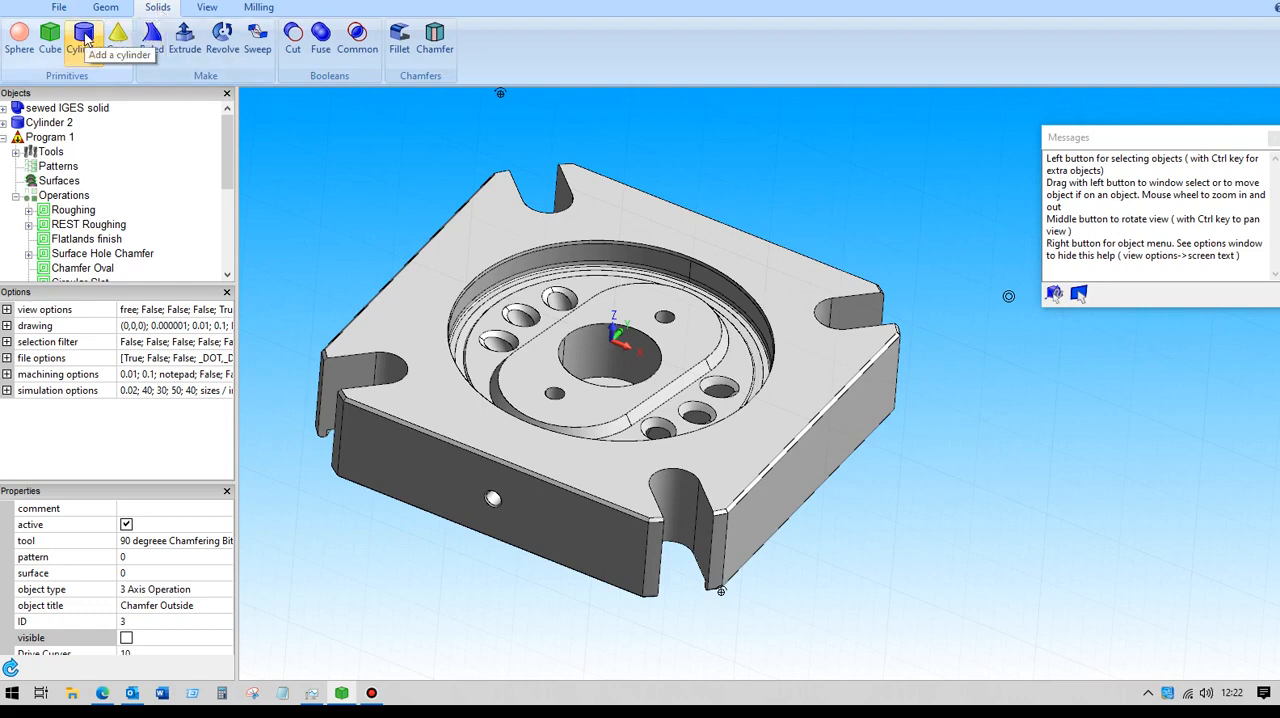
click(58, 124)
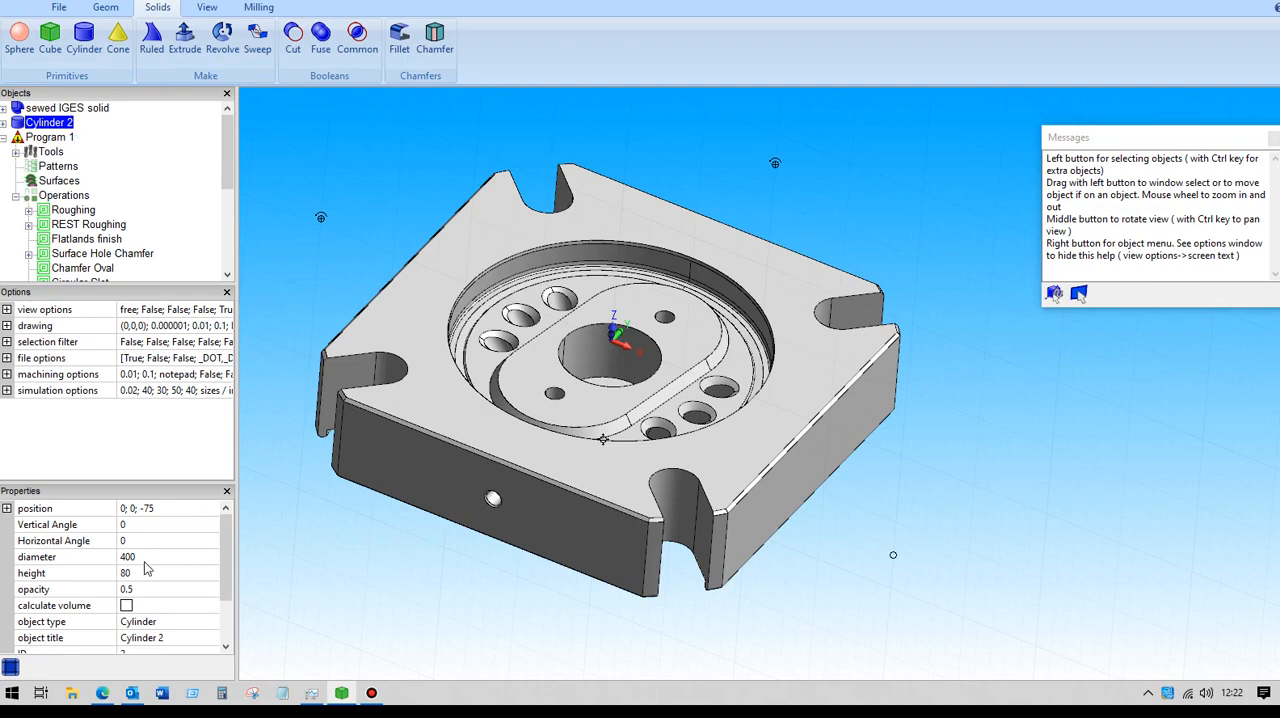
click(7, 509)
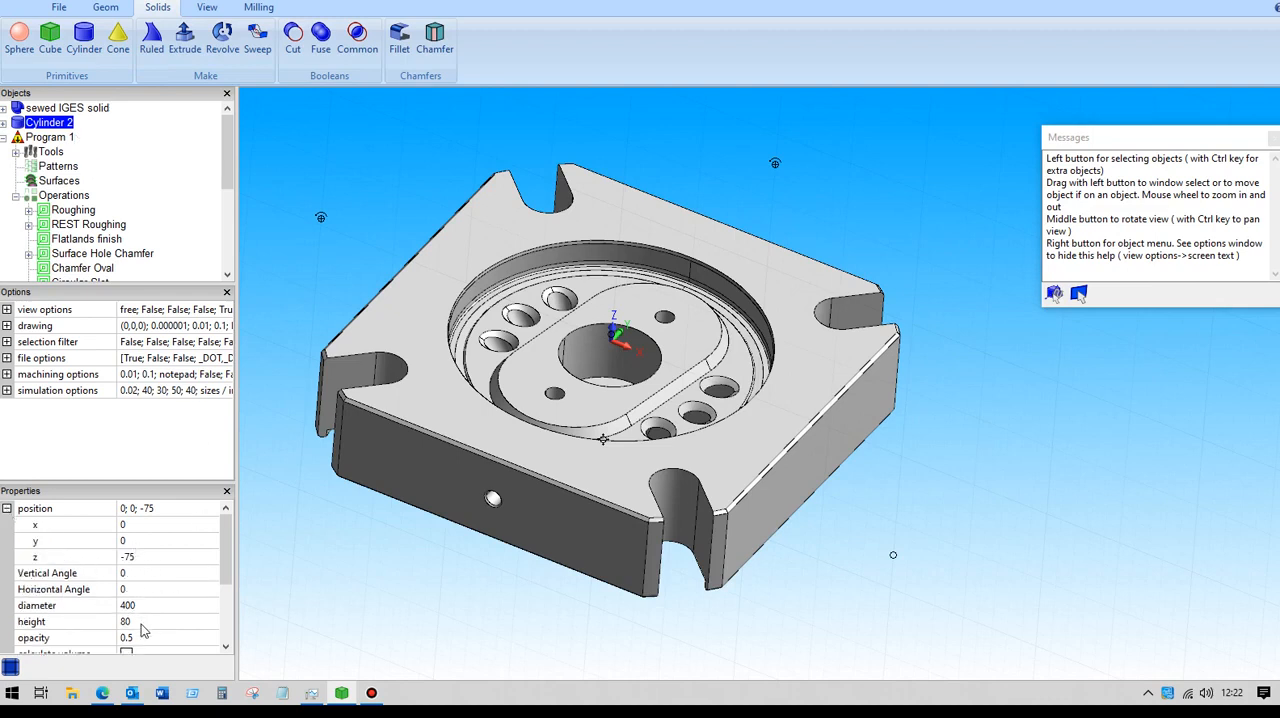
click(7, 509)
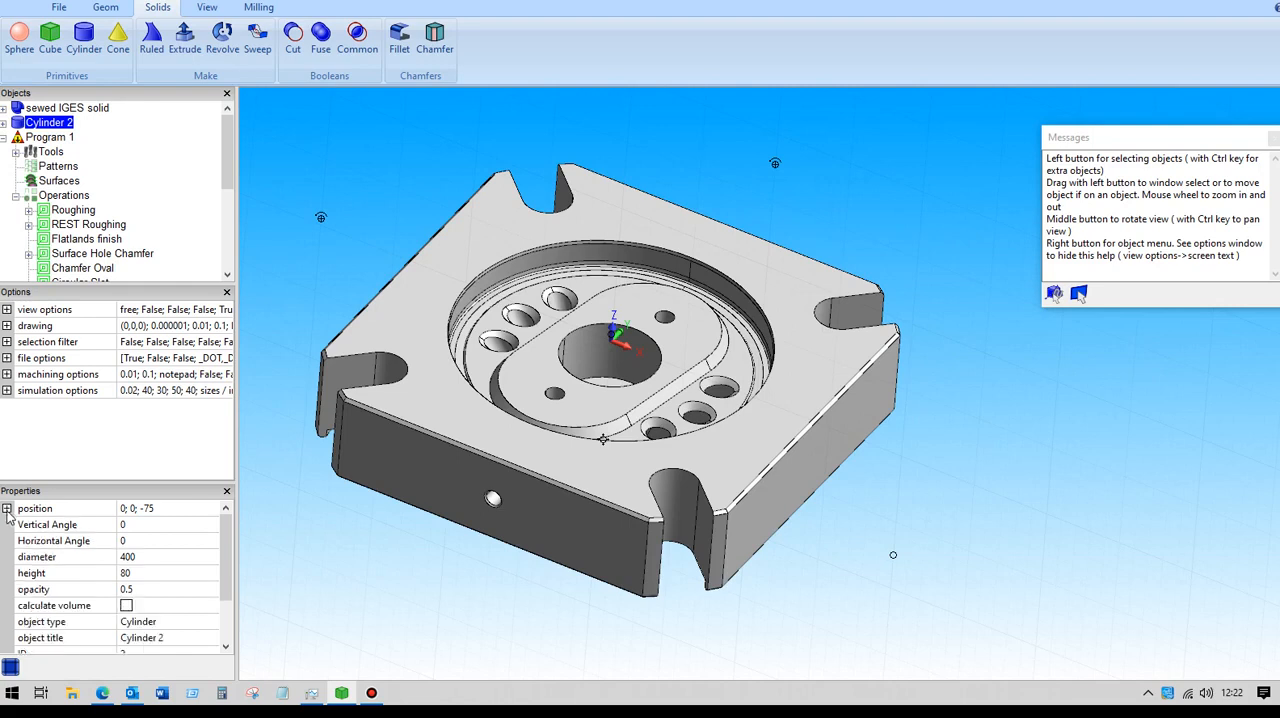
scroll(228, 582, down, 2)
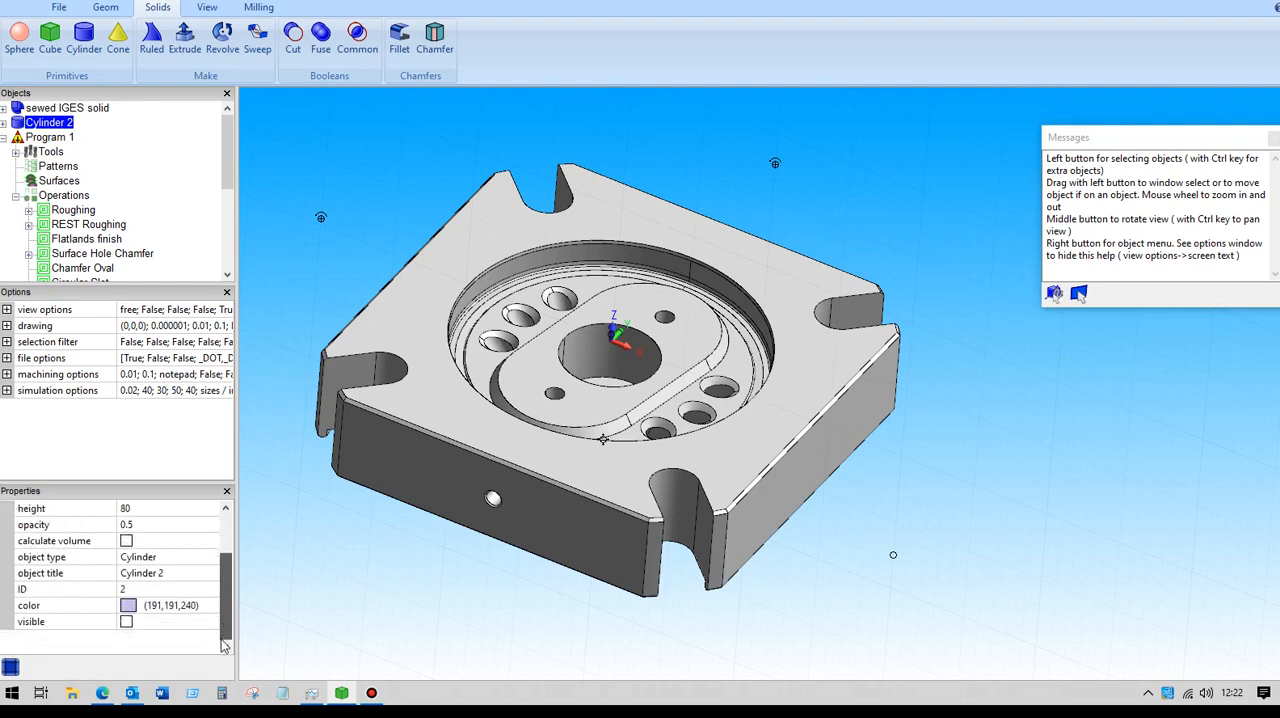
- Make Cylinder 2 visible to view the stock around the part
click(126, 622)
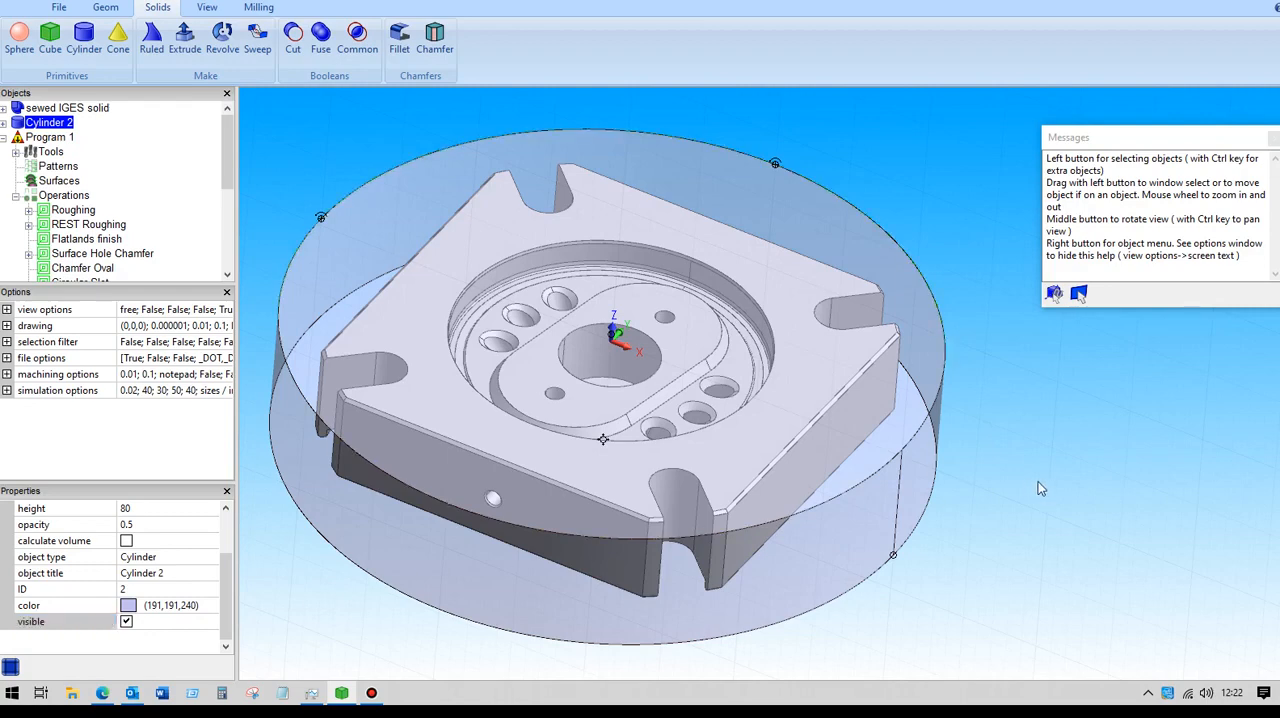
scroll(1039, 480, down, 2)
mouse_move(1039, 484)
middle_down()
mouse_move(1026, 431)
mouse_move(1041, 458)
mouse_move(1042, 433)
mouse_move(1049, 442)
mouse_move(1025, 456)
mouse_move(1034, 483)
middle_up()
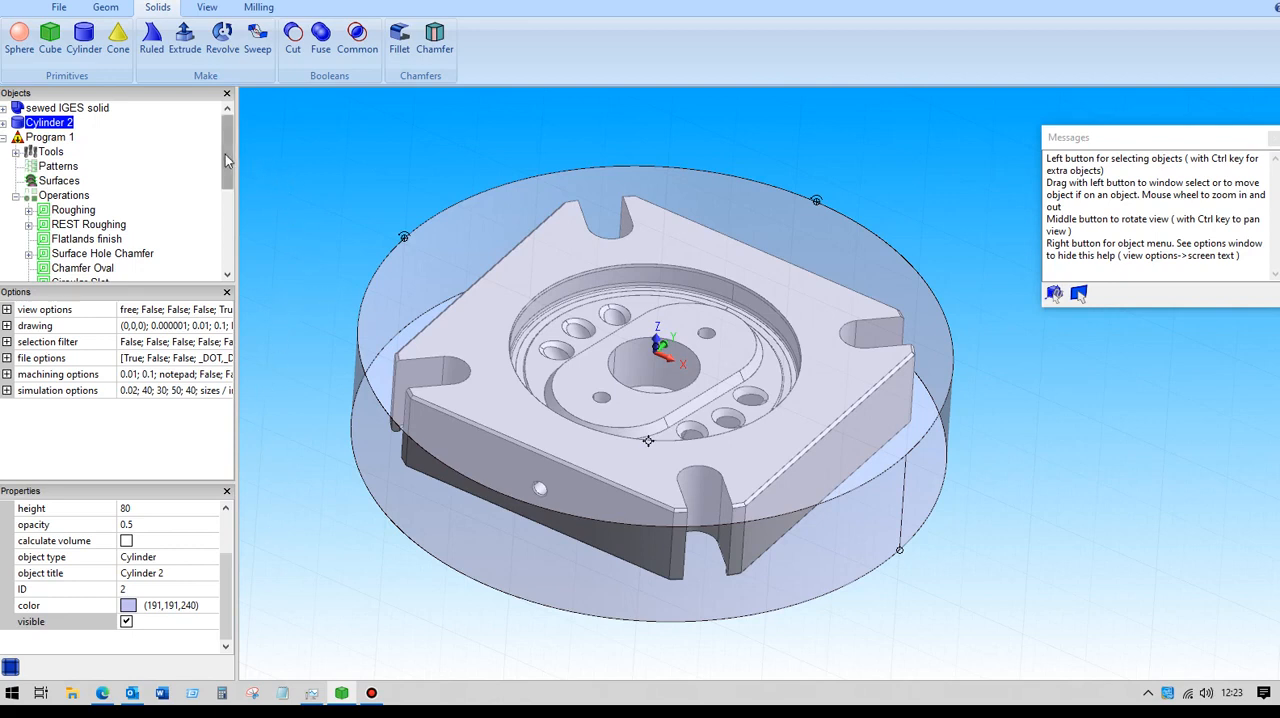
- Bring up the Save Solids dialog for Cylinder 2, cancel it, and hide the cylinder
right_click(62, 124)
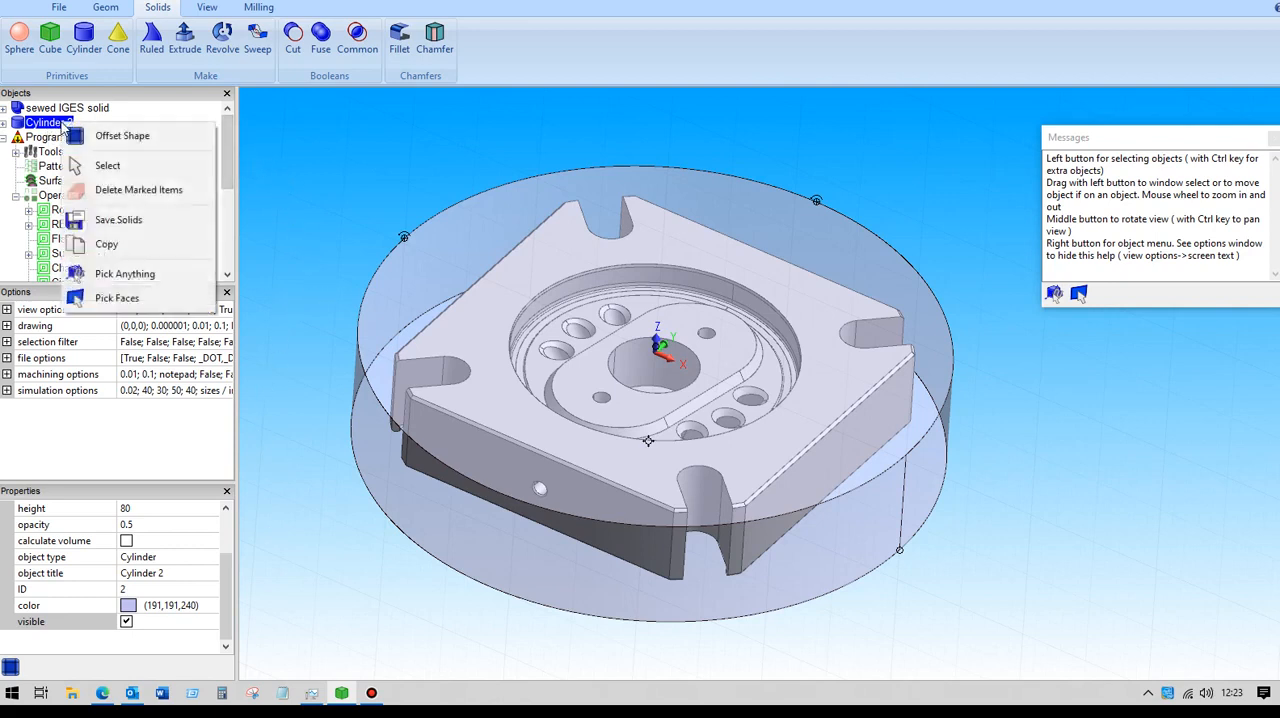
click(123, 222)
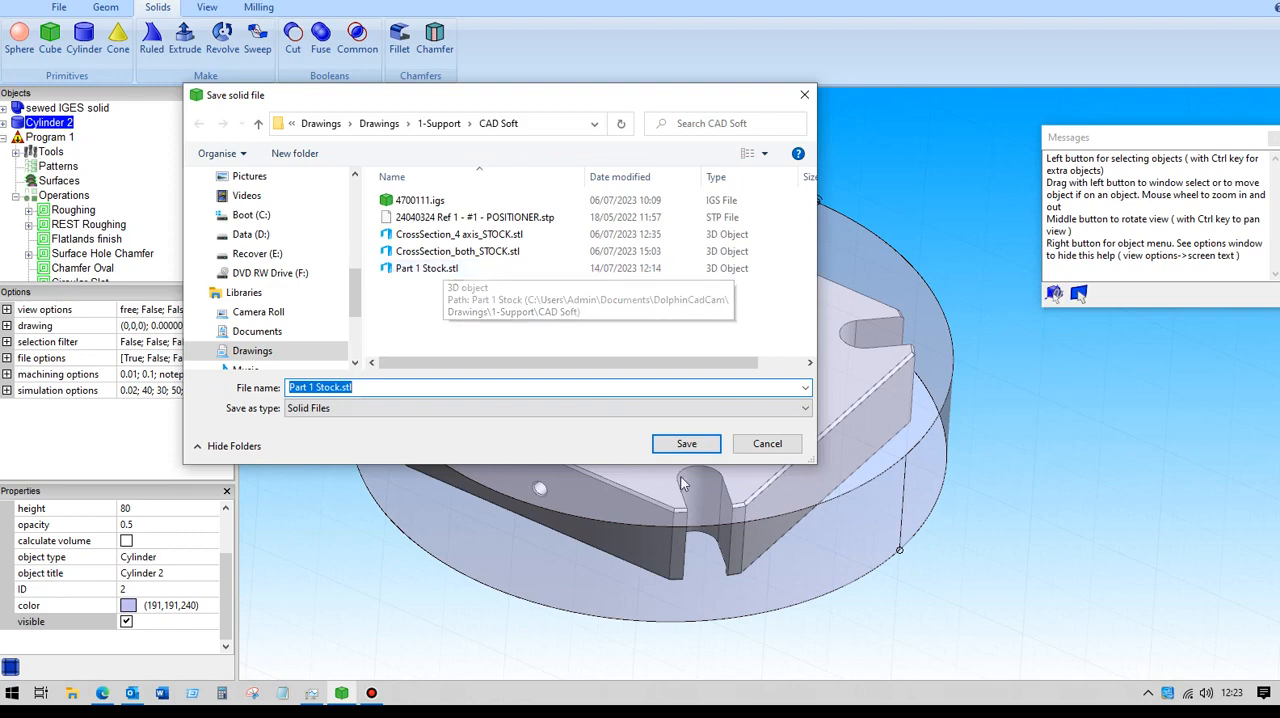
click(762, 444)
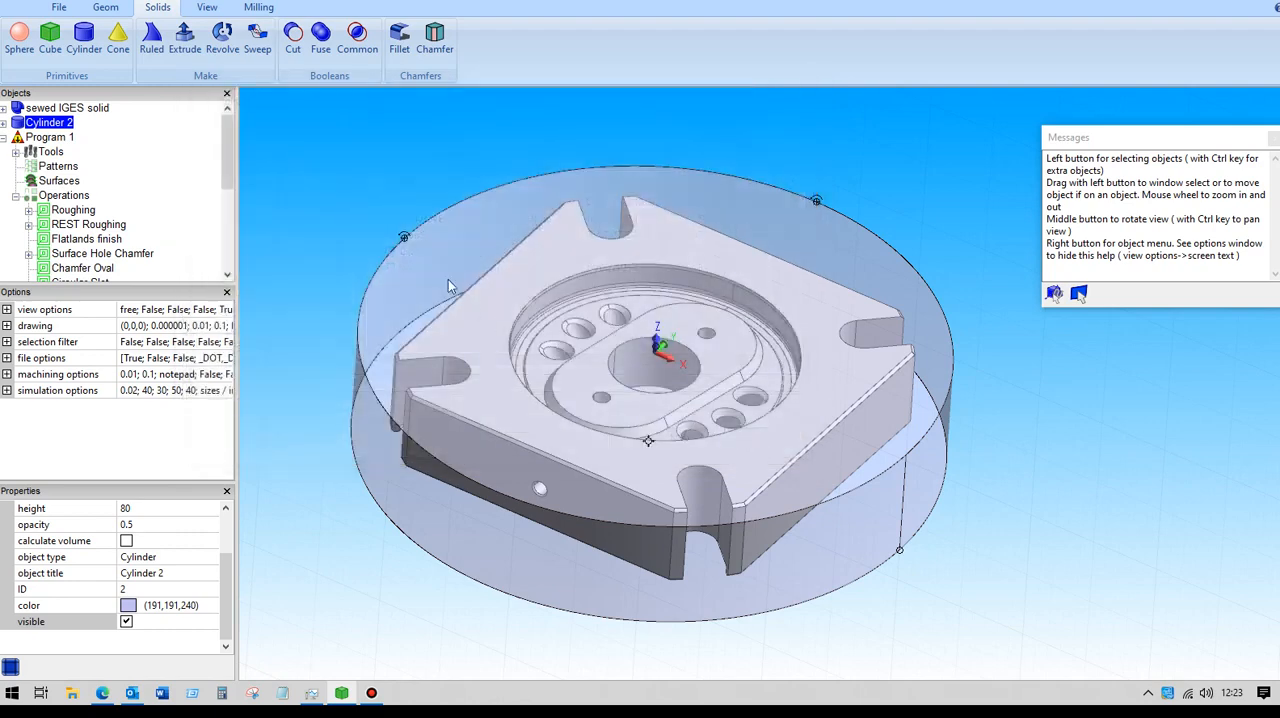
click(126, 622)
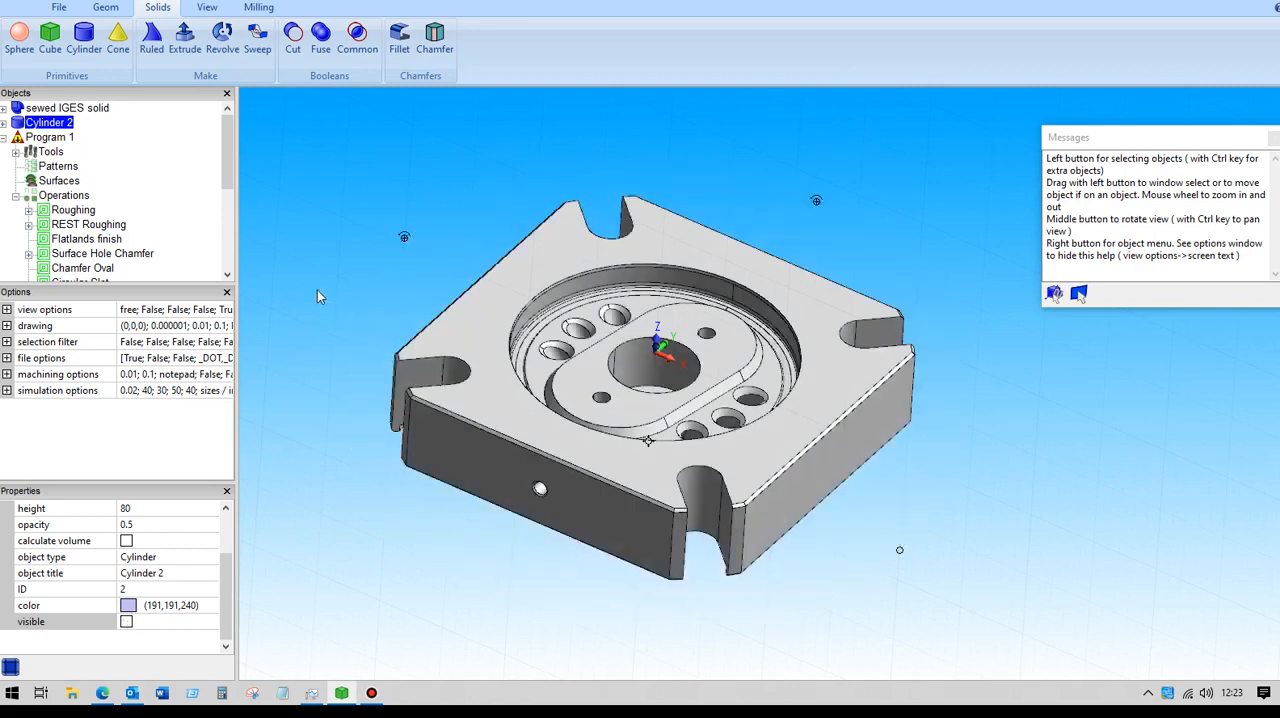
- Open the Roughing operation's parameters and review its feed rates, spindle speed and tool selection
click(74, 211)
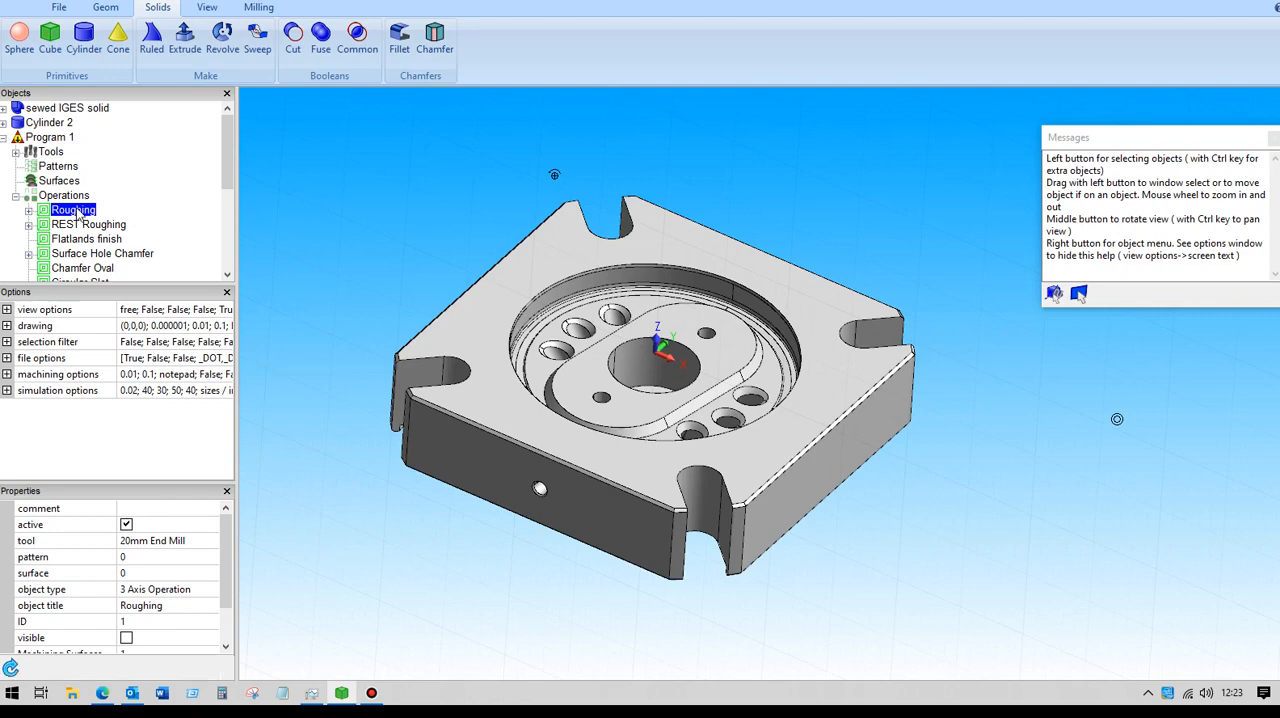
double_click(75, 212)
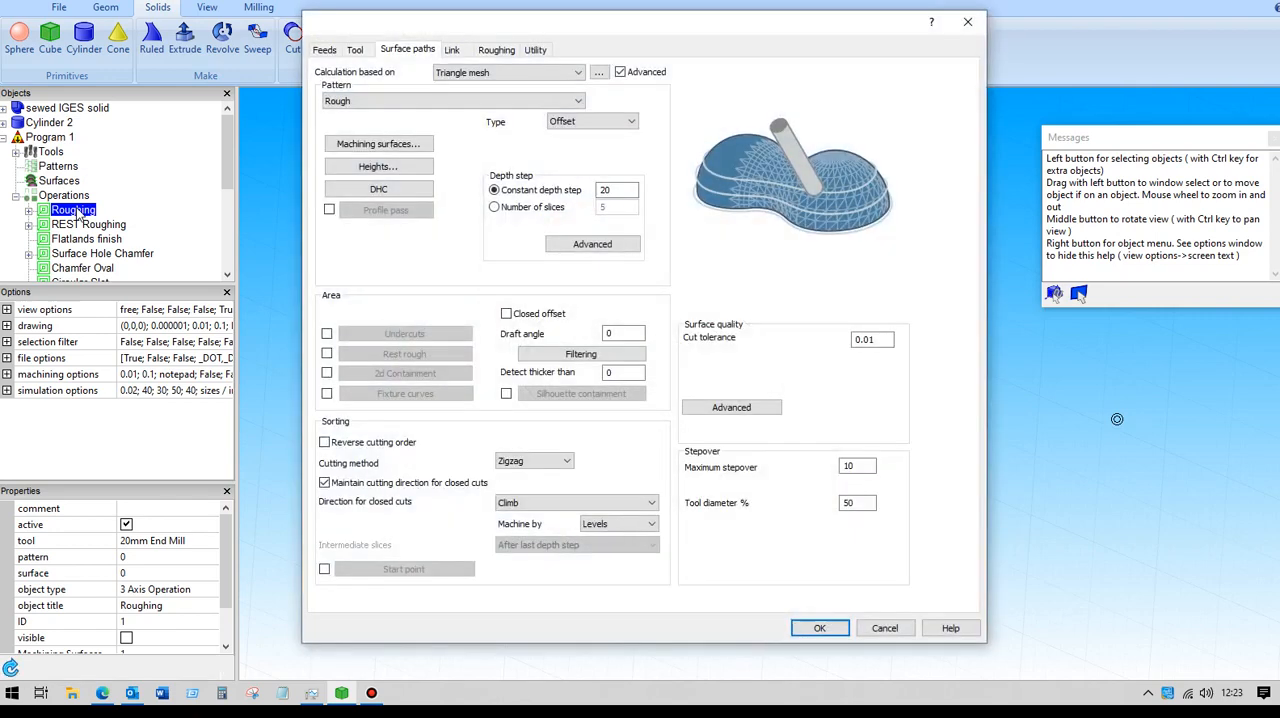
click(326, 52)
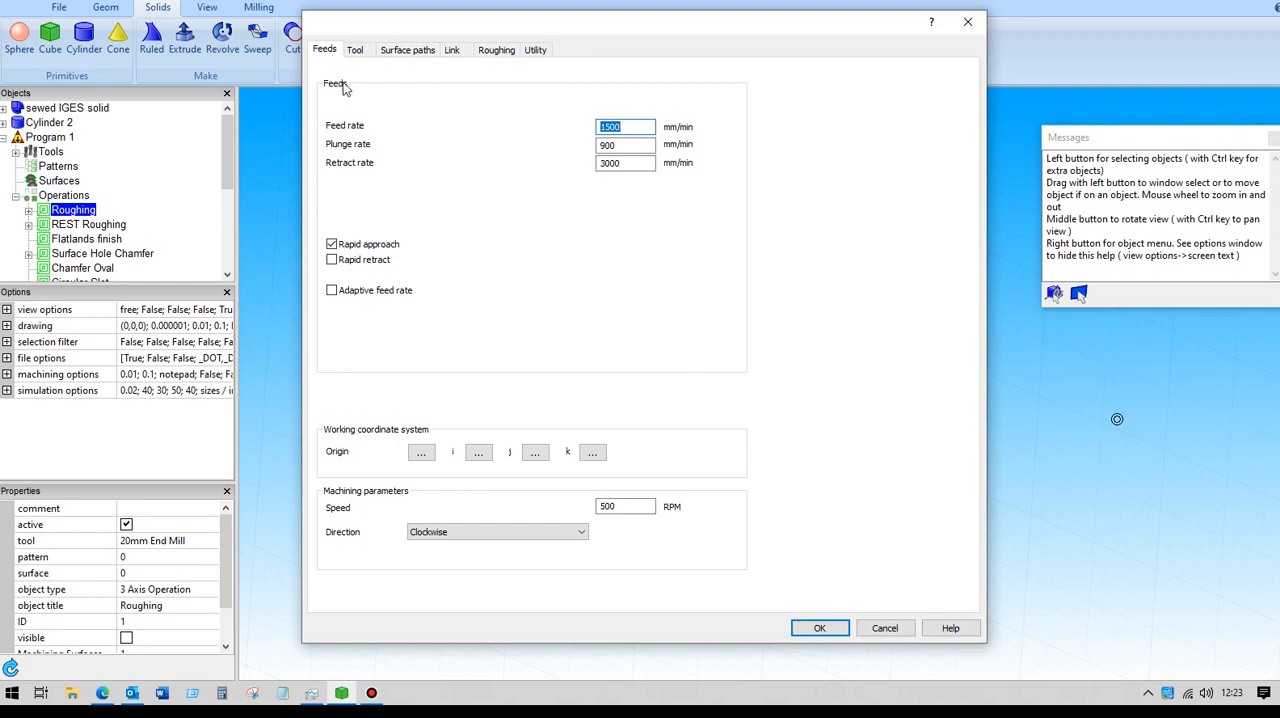
click(369, 54)
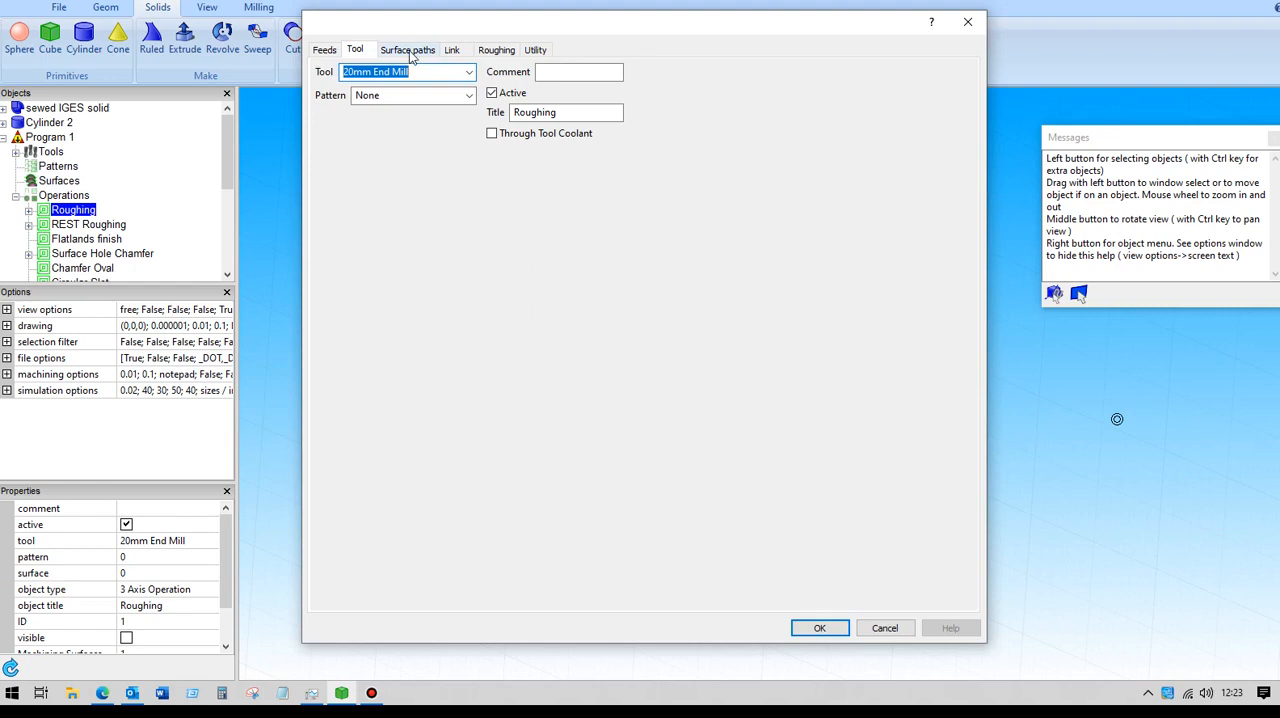
- Review the Roughing operation's surface path pattern and the global offset on its machining surface
click(408, 52)
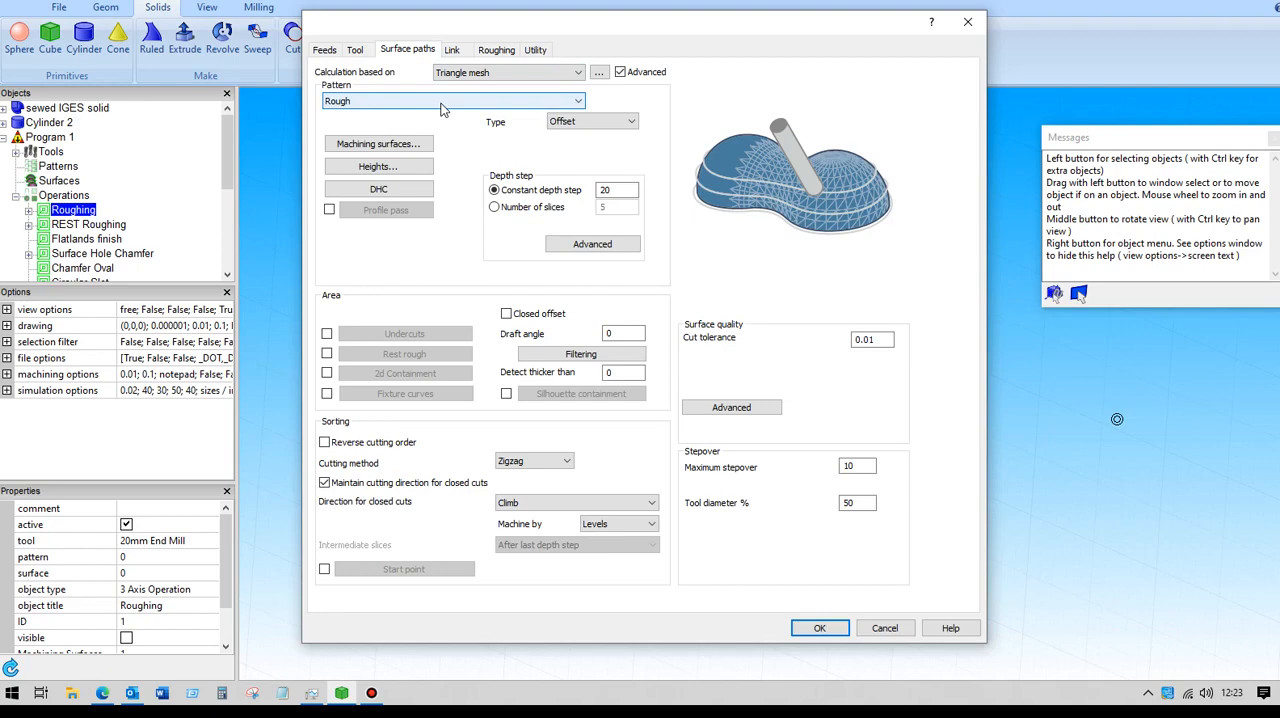
click(410, 146)
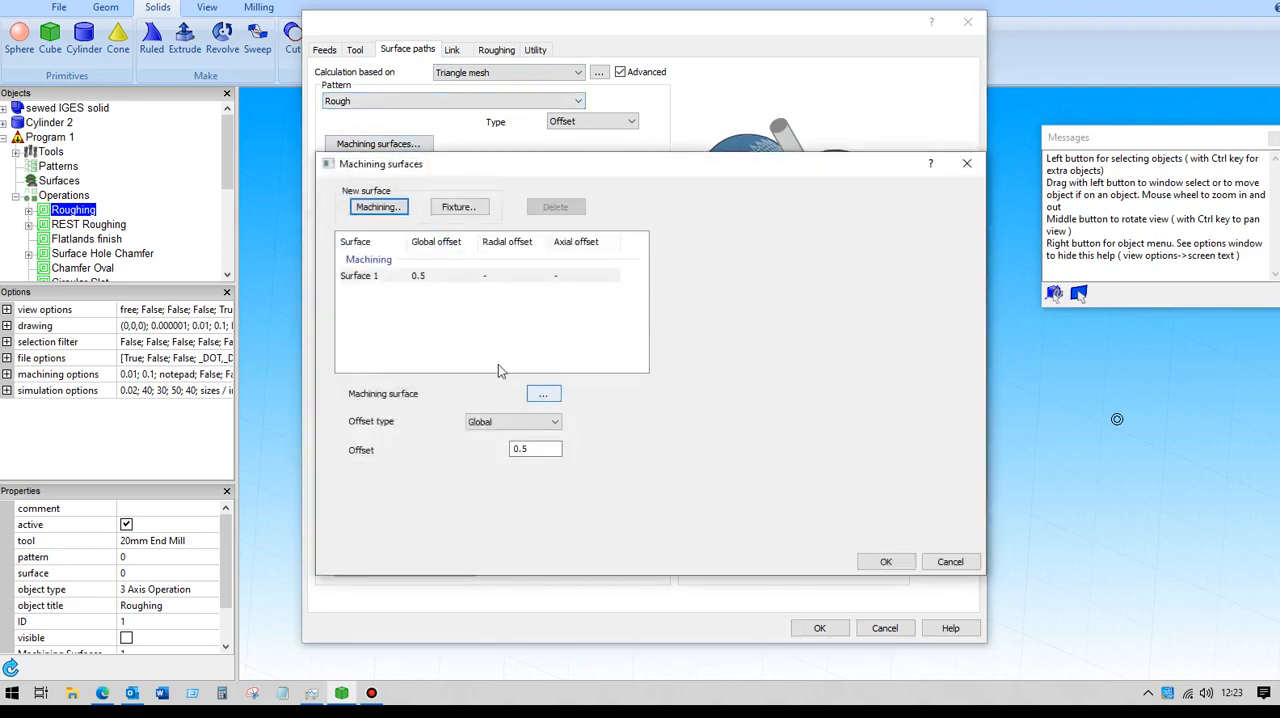
click(528, 451)
click(887, 562)
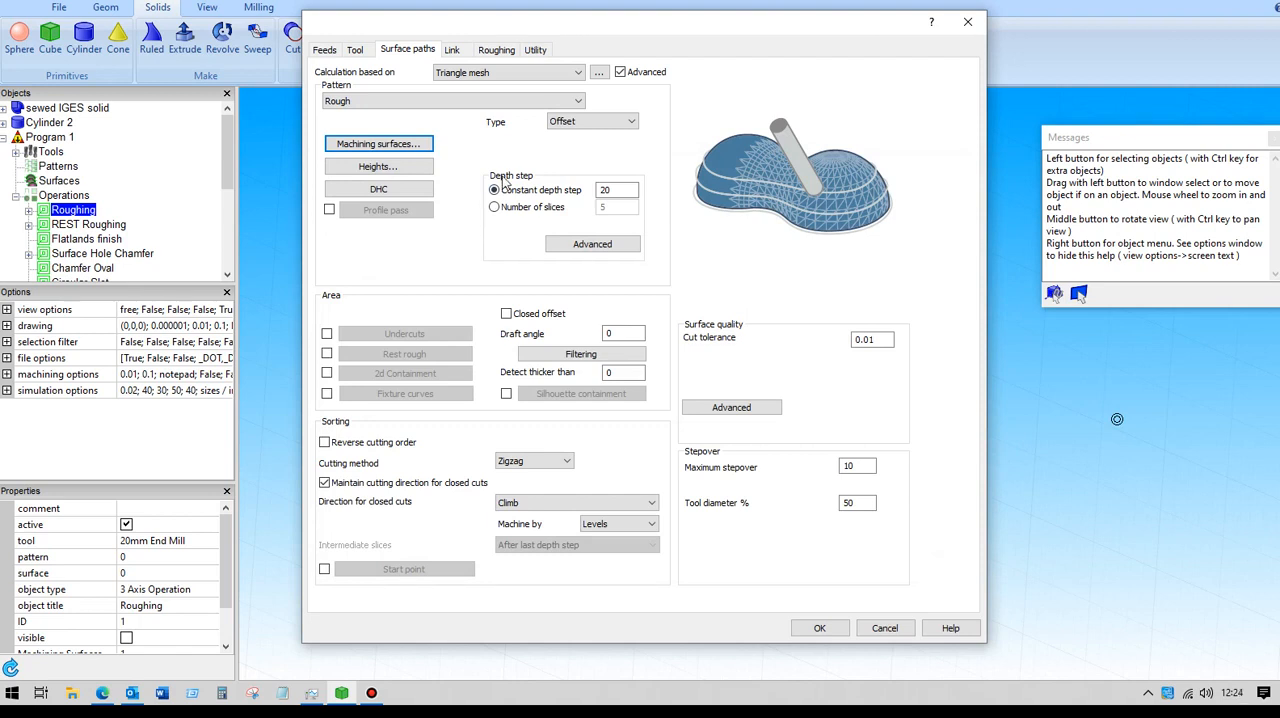
- Review the Roughing operation's constant depth step, maximum stepover, available pattern types and machining heights
click(618, 190)
double_click(861, 467)
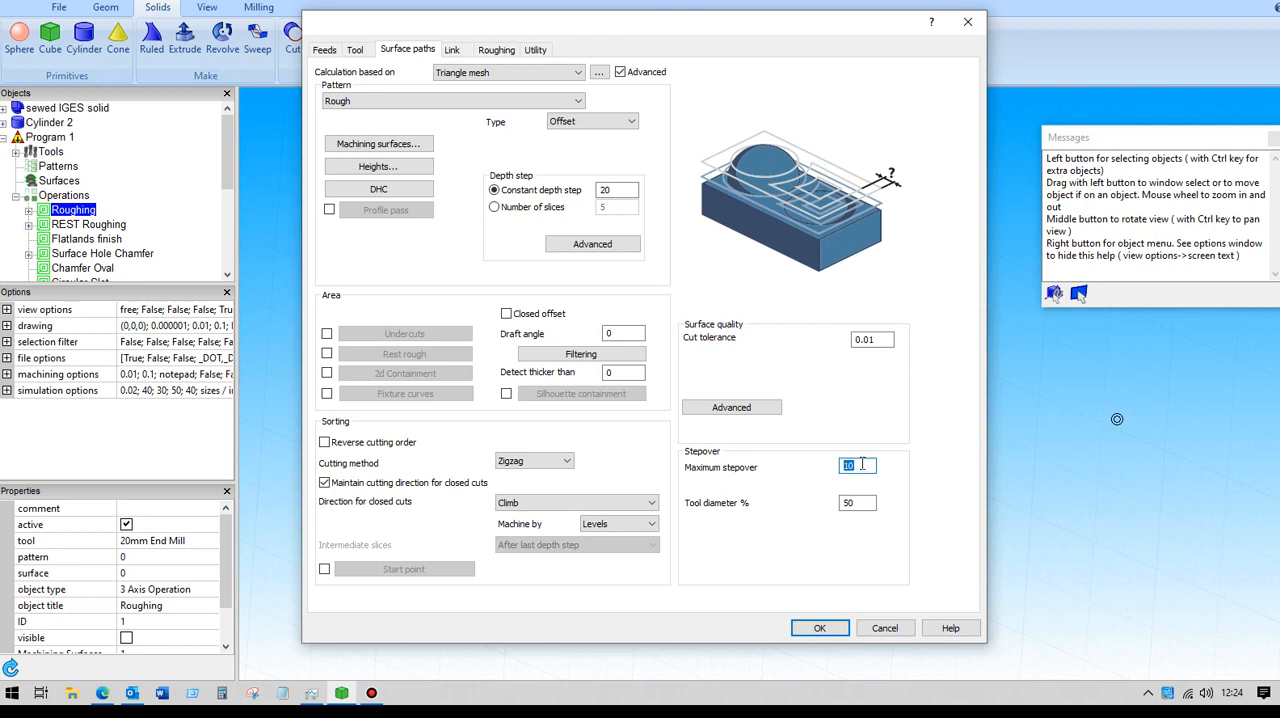
click(586, 124)
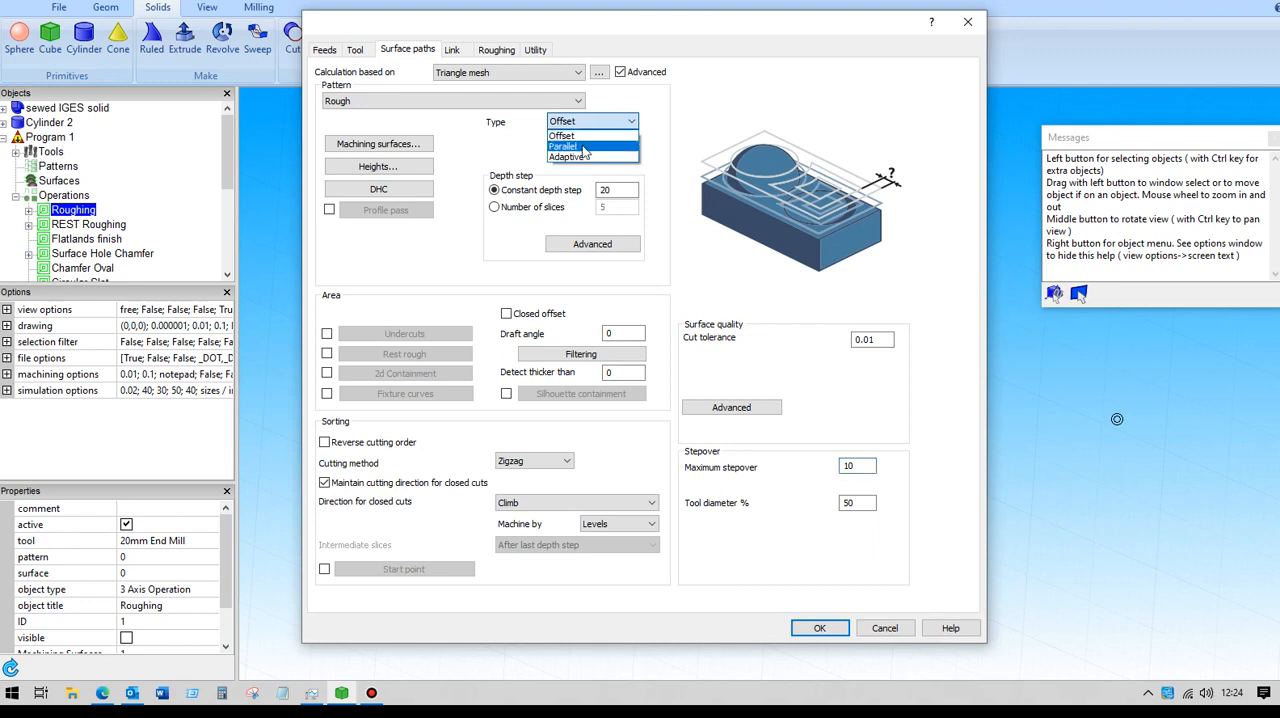
click(581, 124)
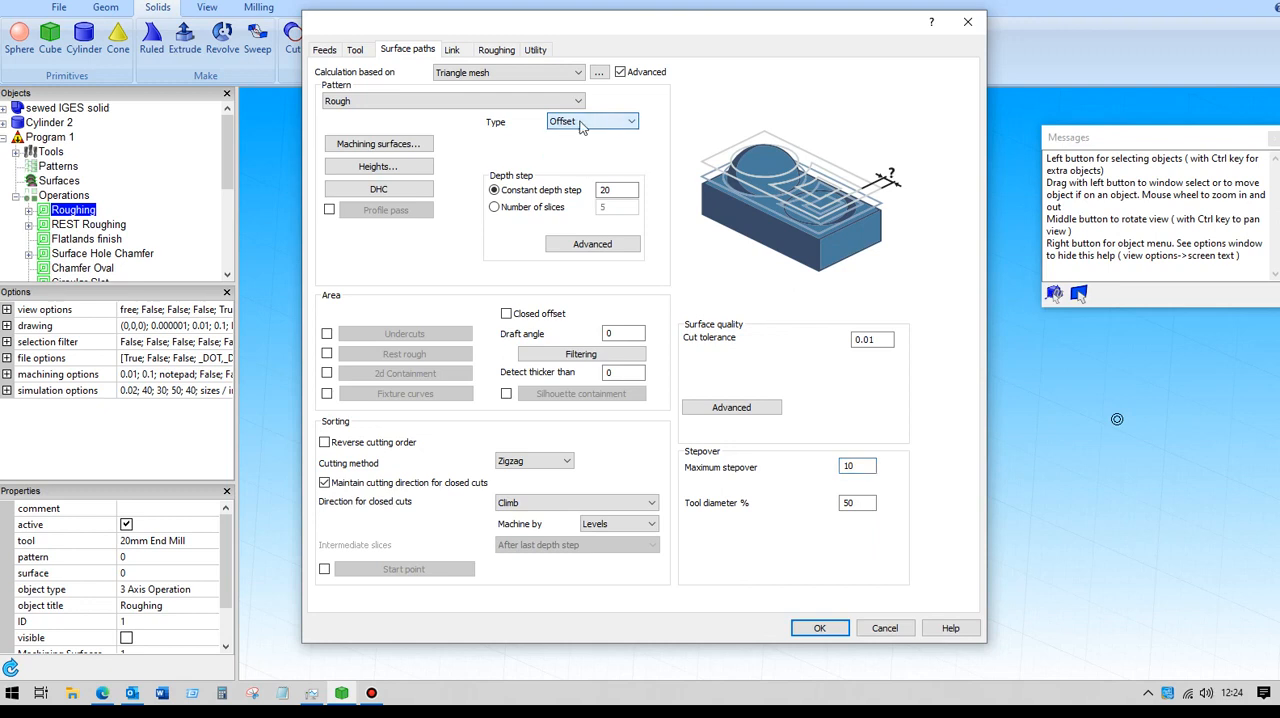
click(378, 167)
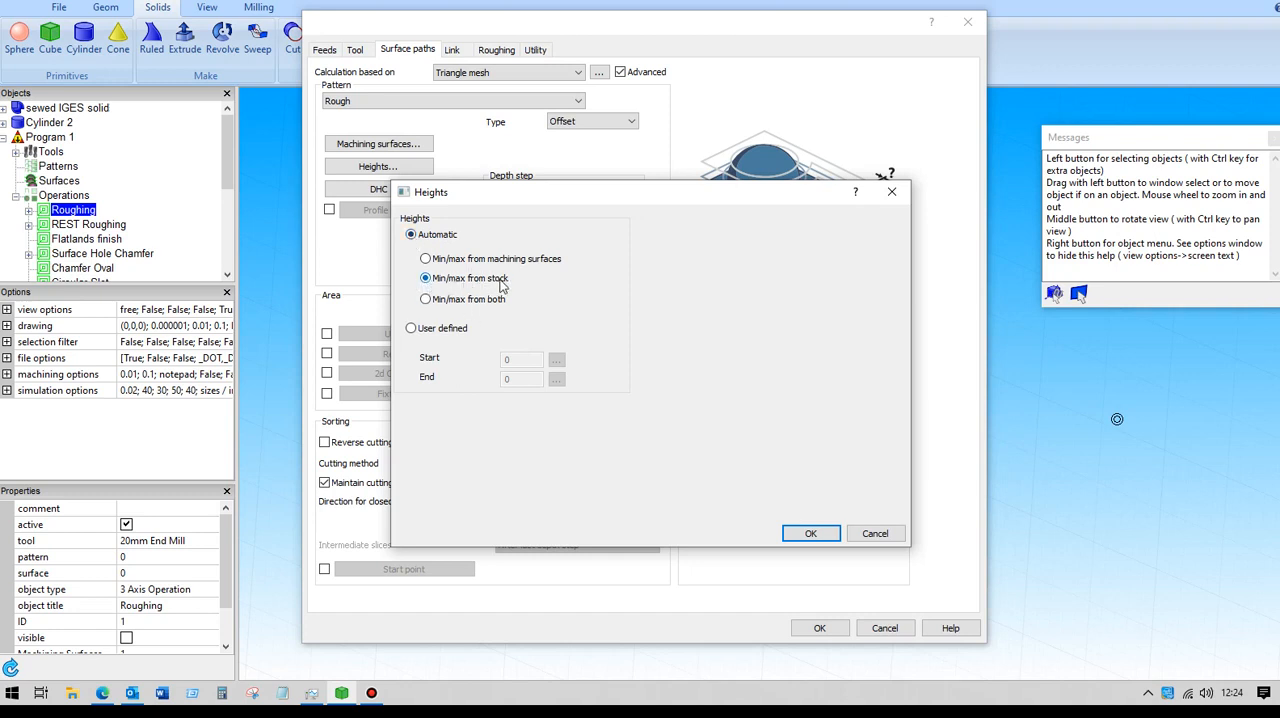
click(795, 535)
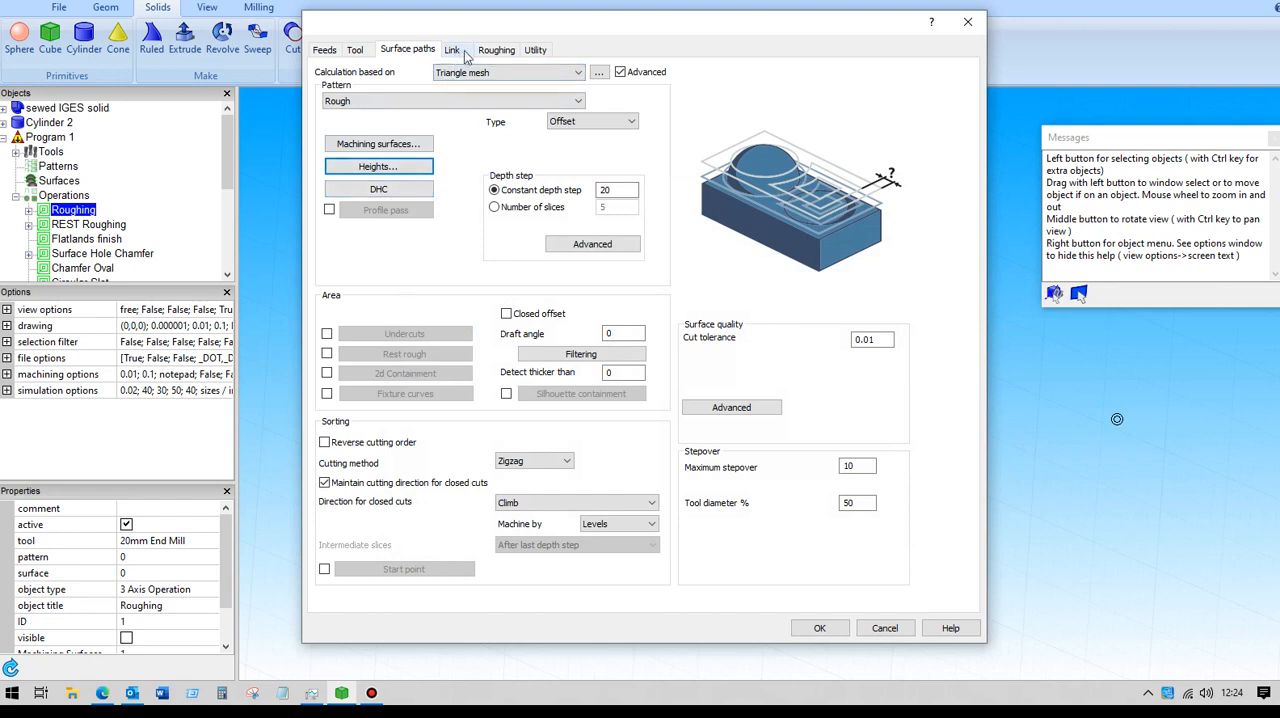
- Define the Roughing operation's stock from surfaces, using Cylinder 2 as the stock surface
click(496, 50)
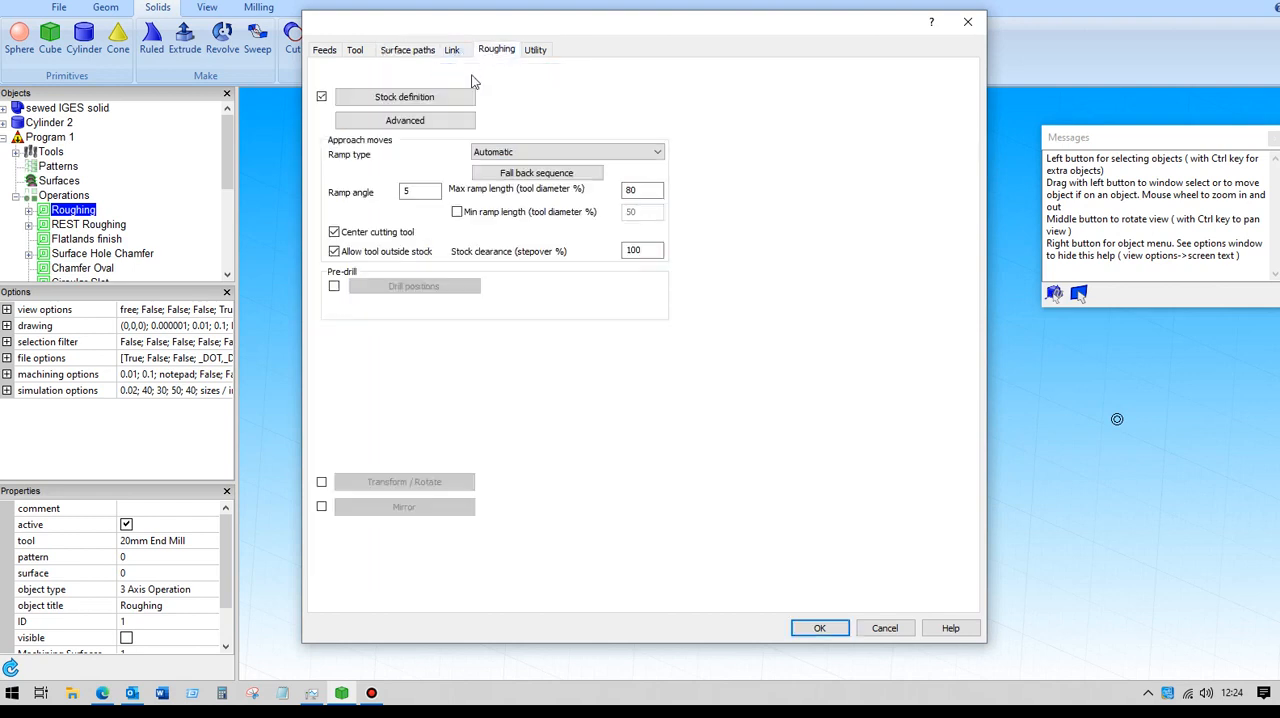
click(387, 98)
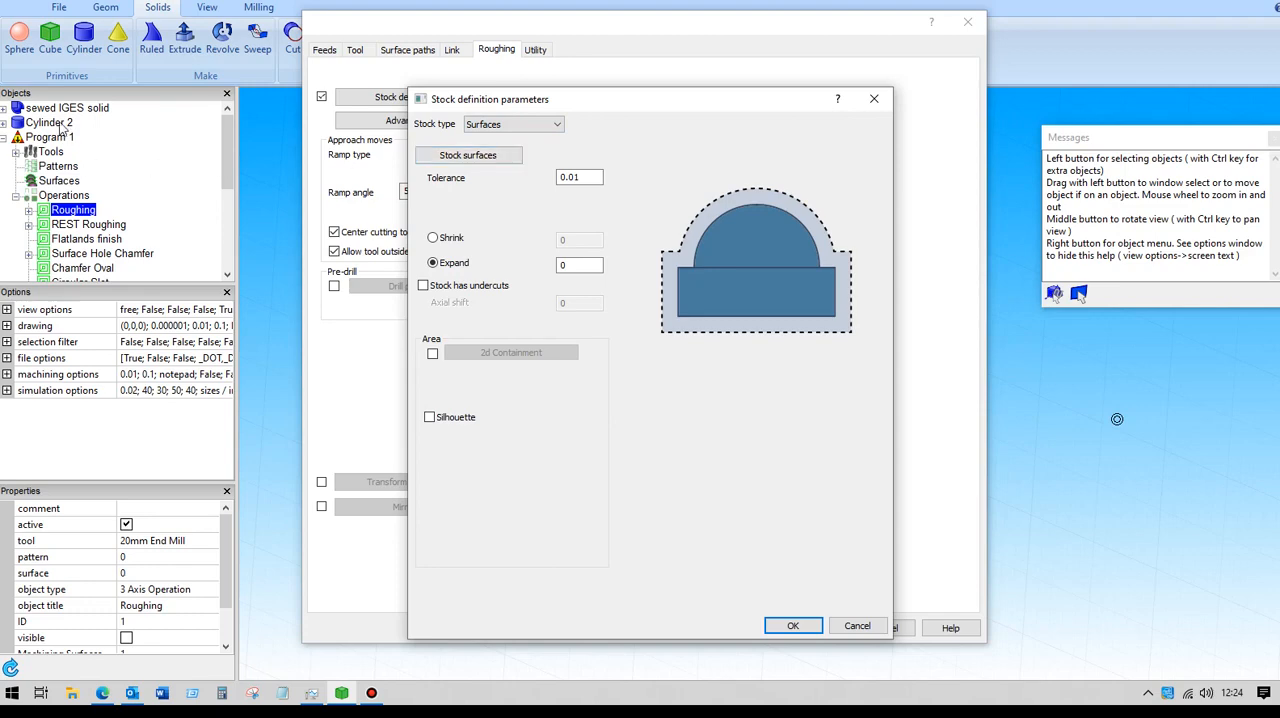
click(470, 160)
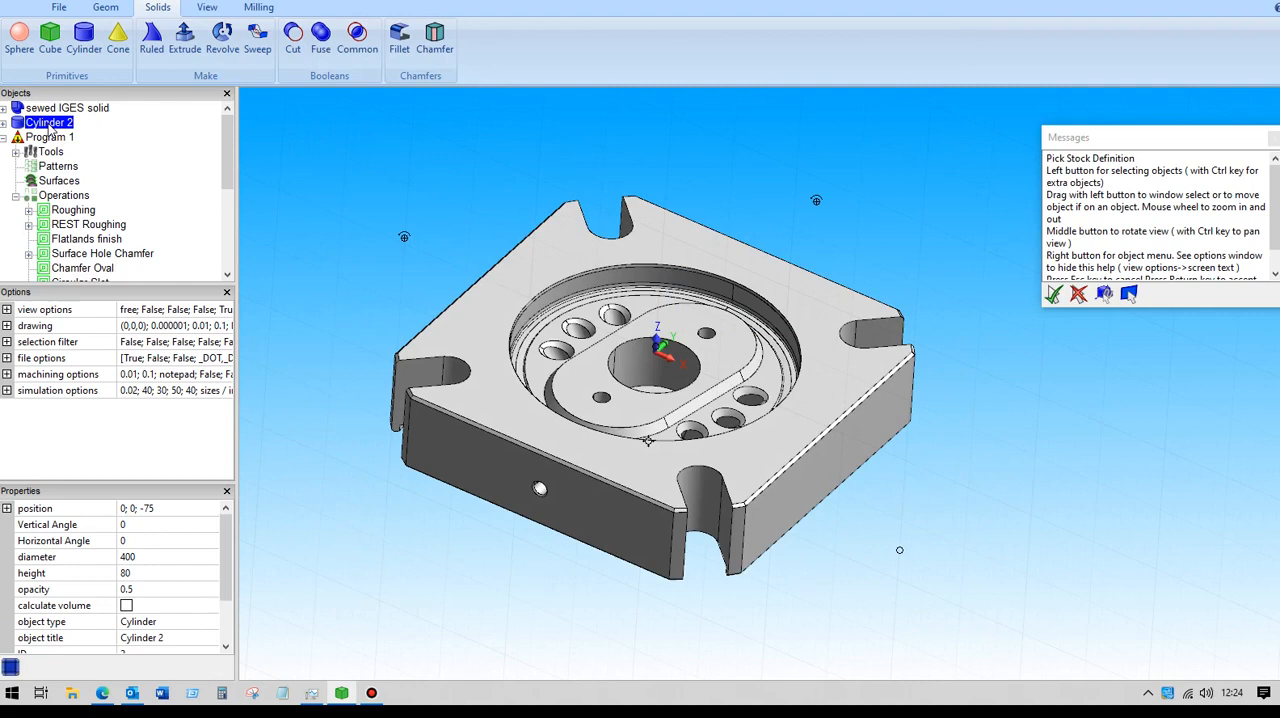
key(Return)
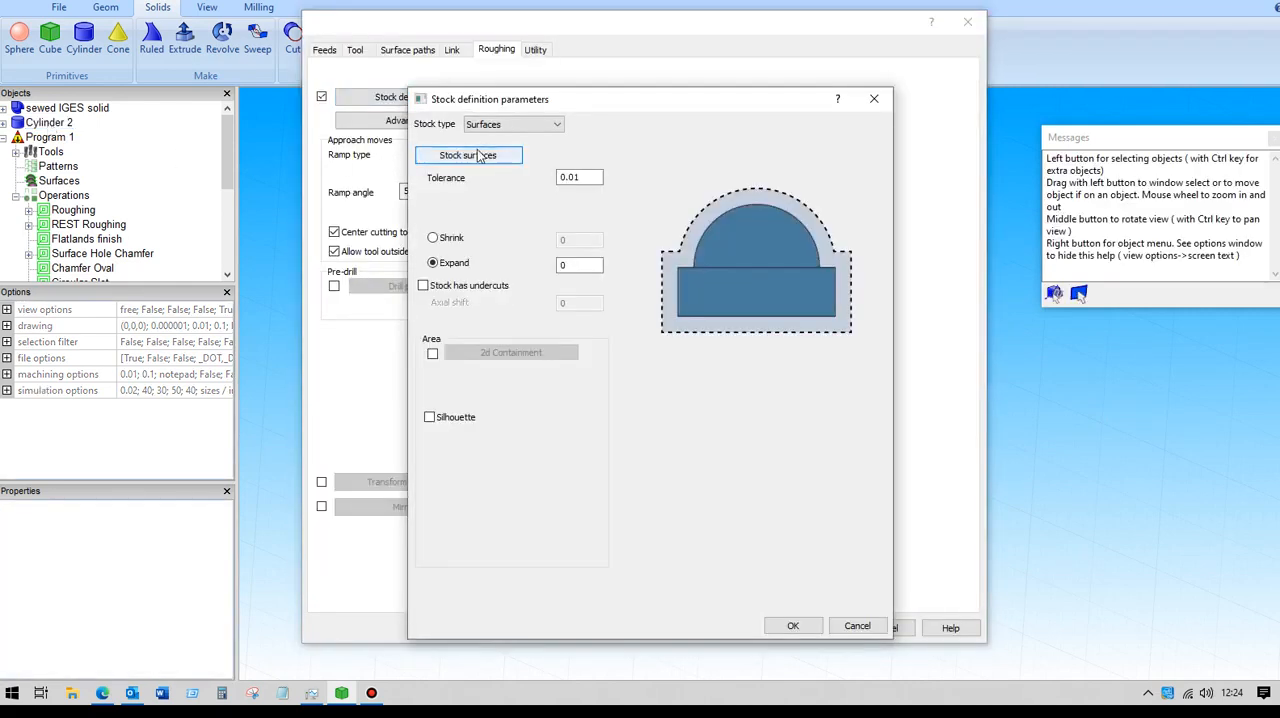
click(795, 626)
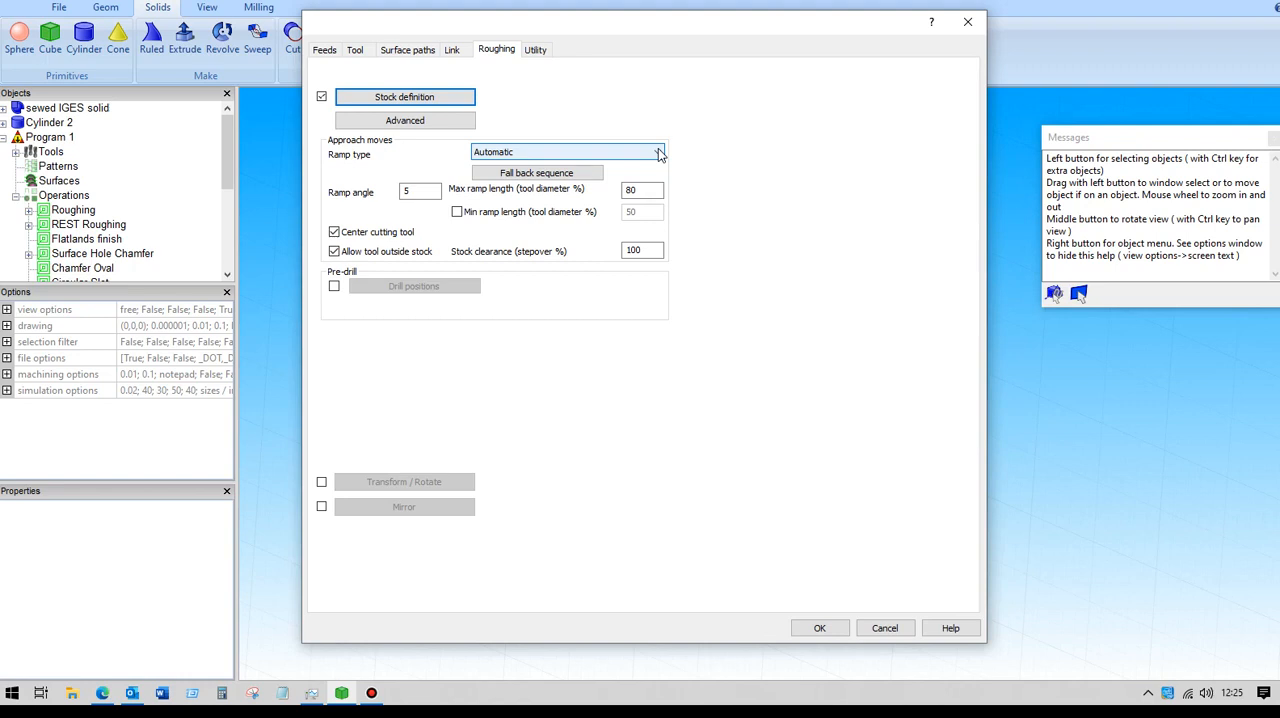
- Review the ramp angle and the available ramp types for the roughing approach moves
click(401, 192)
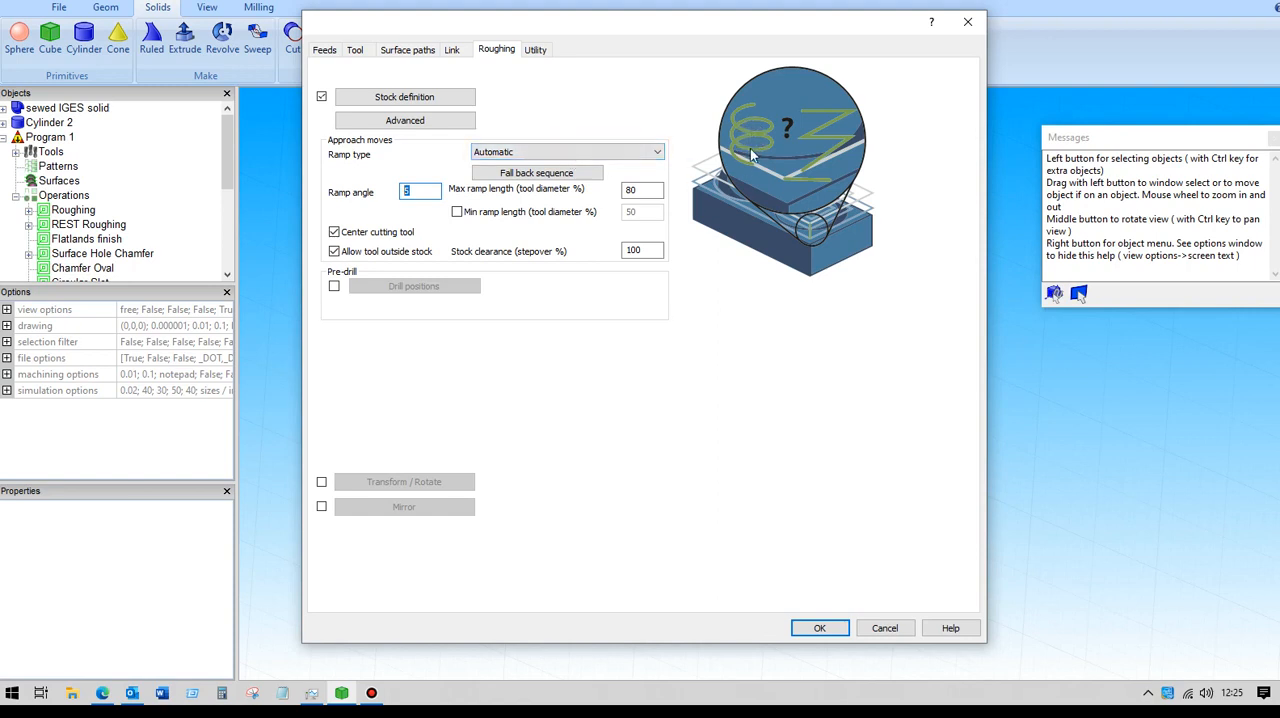
click(658, 152)
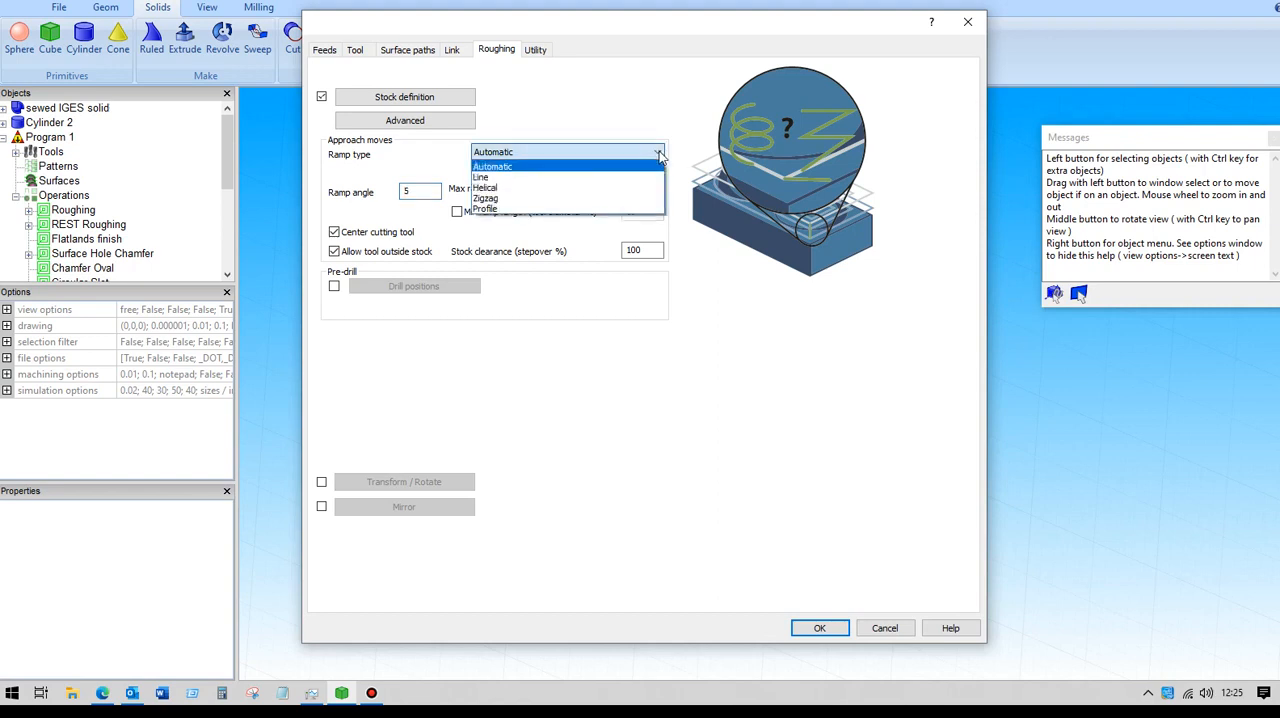
click(527, 154)
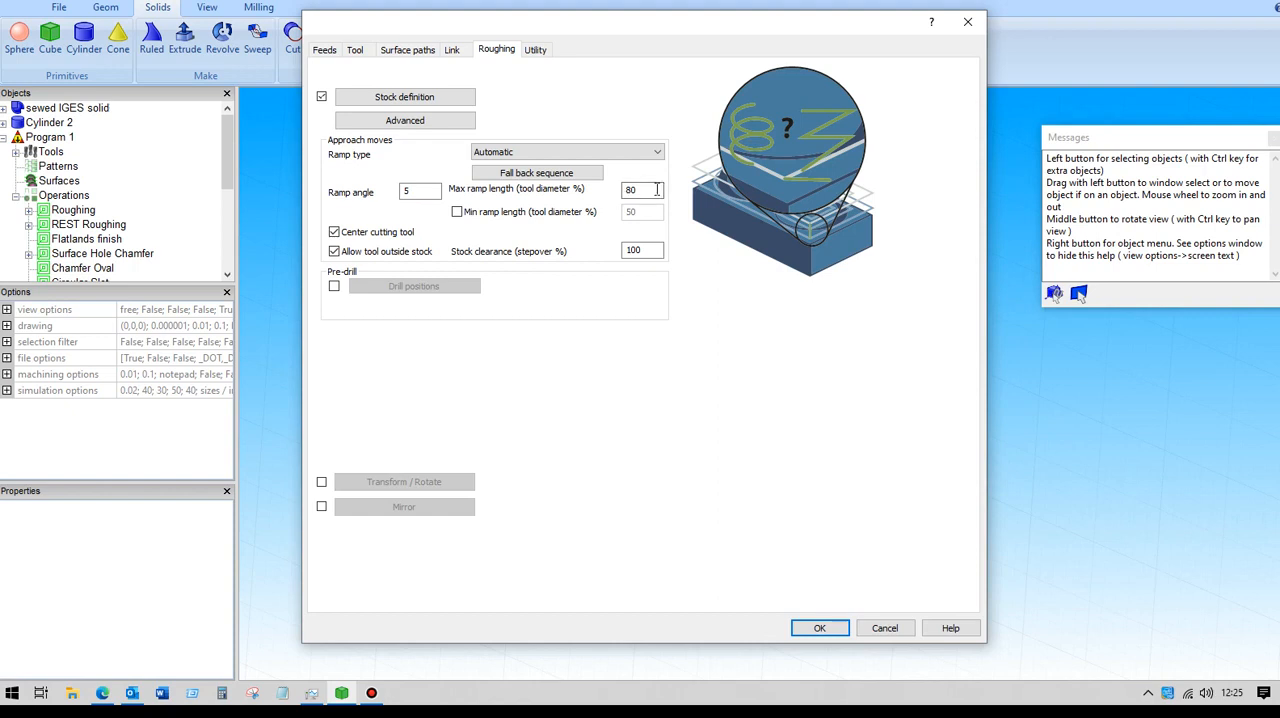
- Review the advanced depth step settings of the Roughing operation, including the Machine flatlands options
click(424, 52)
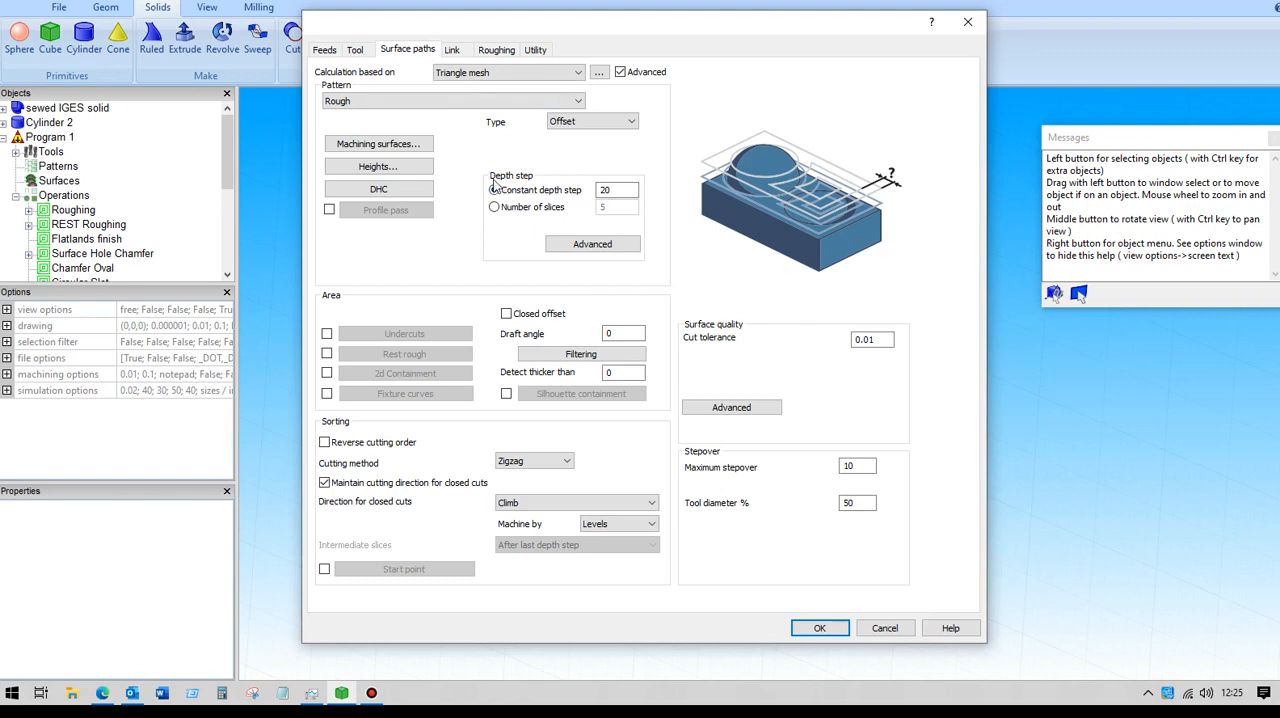
click(590, 245)
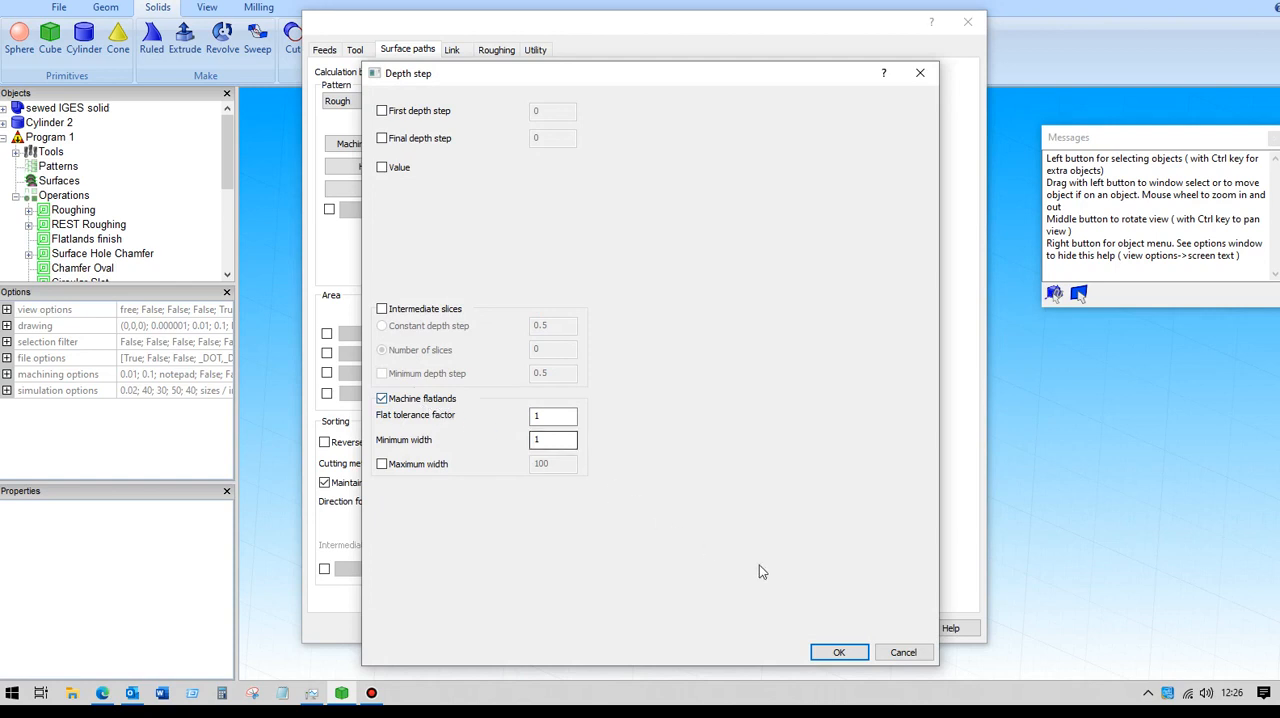
click(840, 652)
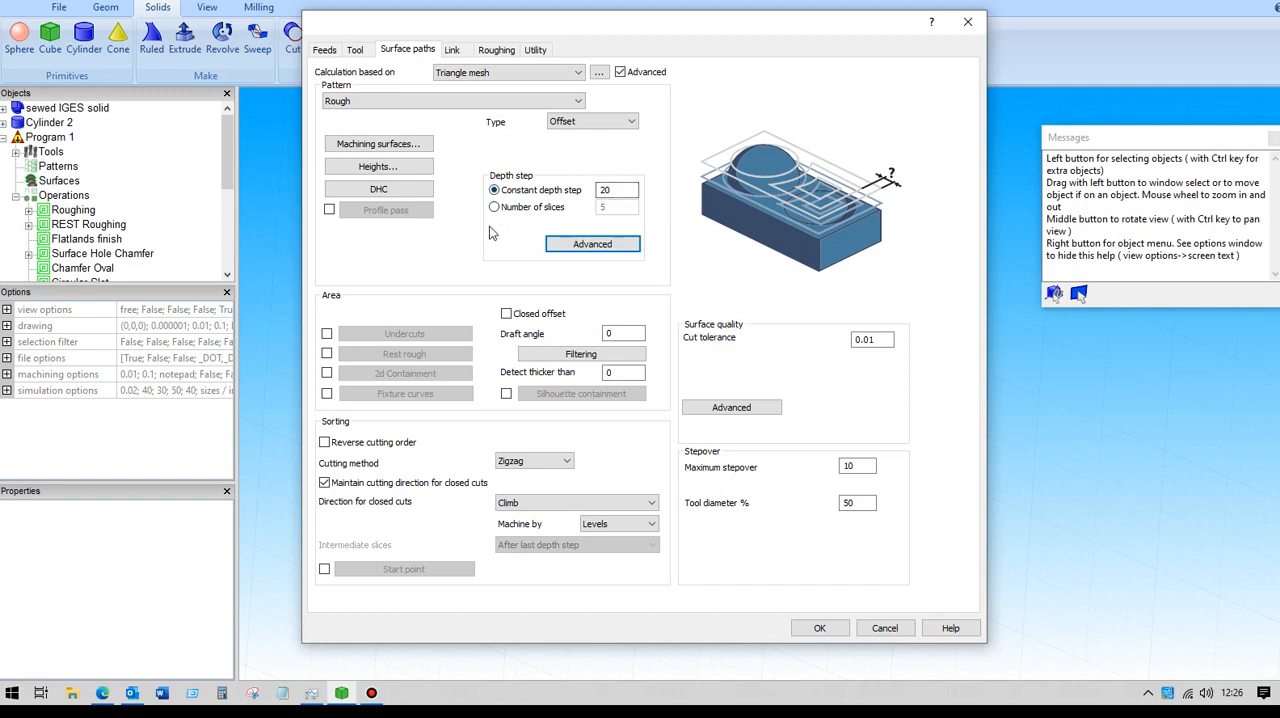
- Review the Roughing operation's link moves and retract distances, keeping the settings as they are
click(464, 55)
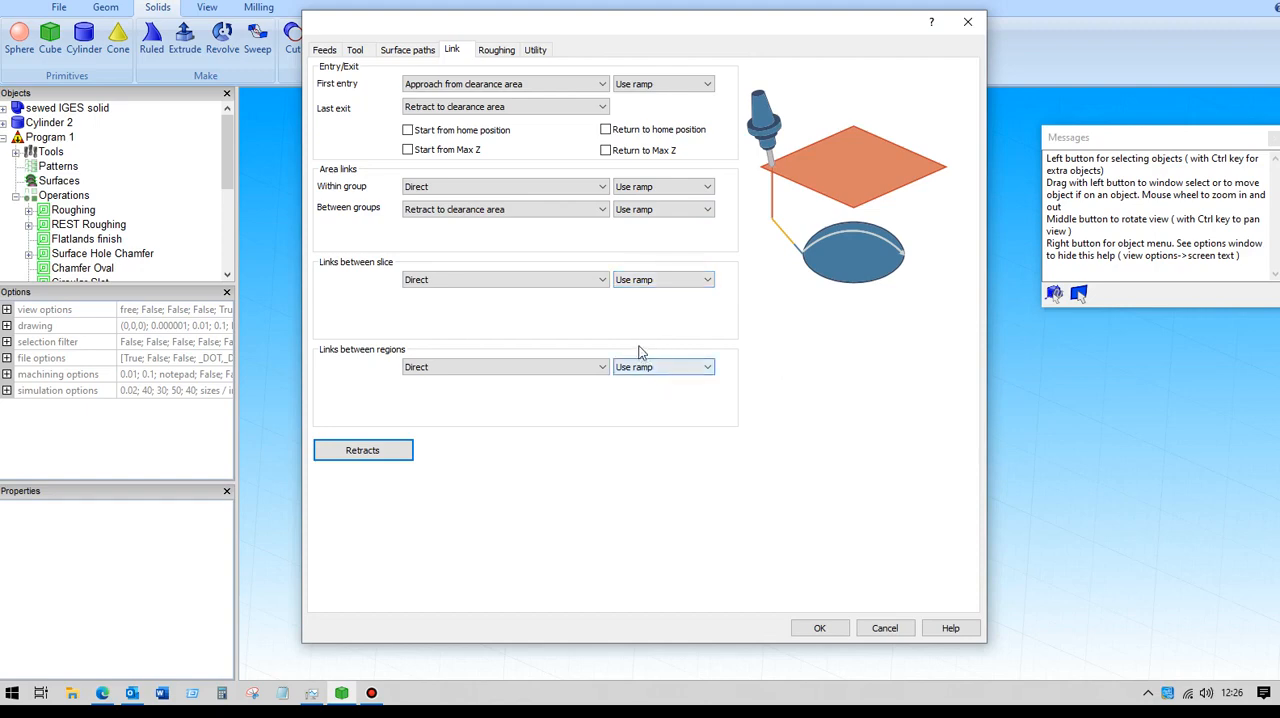
click(378, 457)
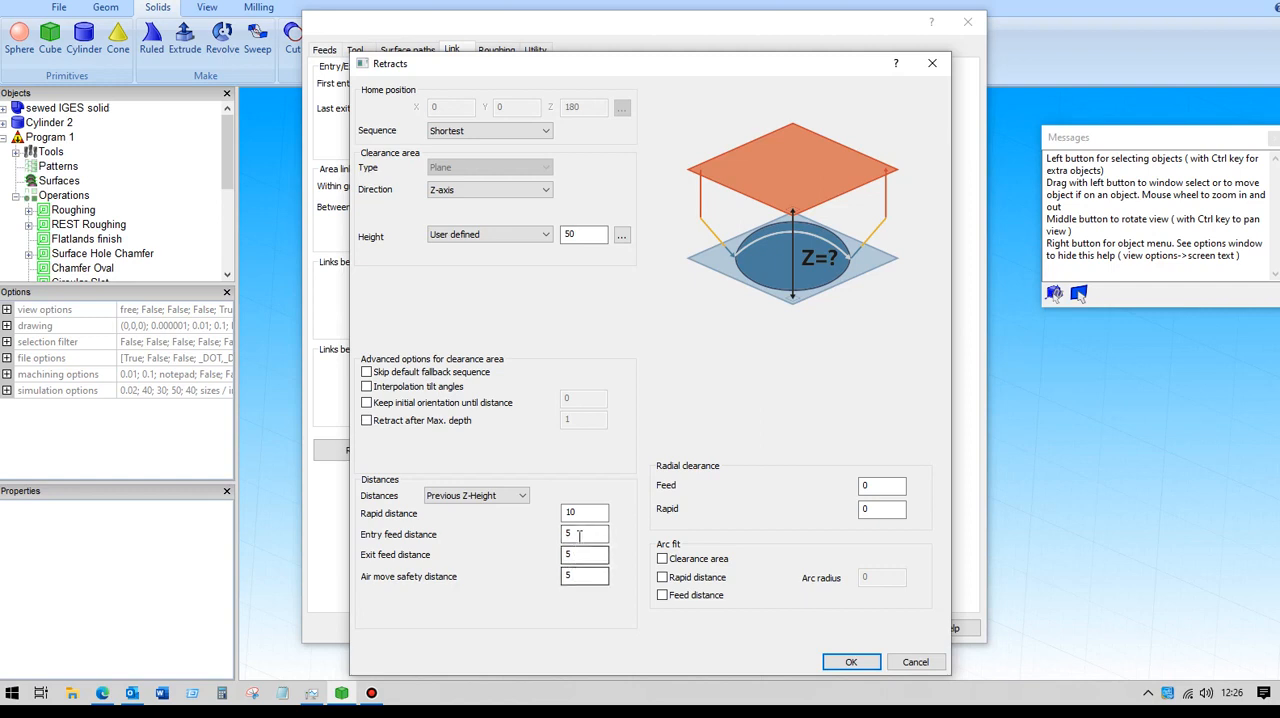
click(850, 662)
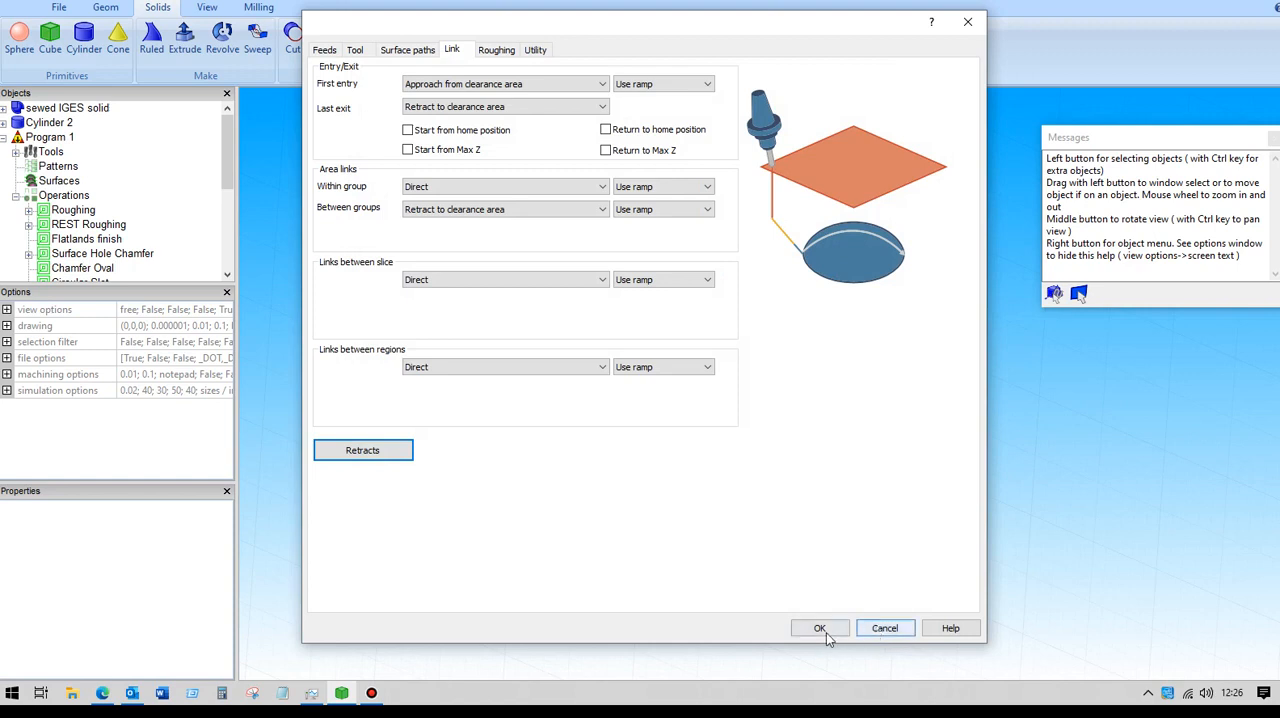
click(826, 634)
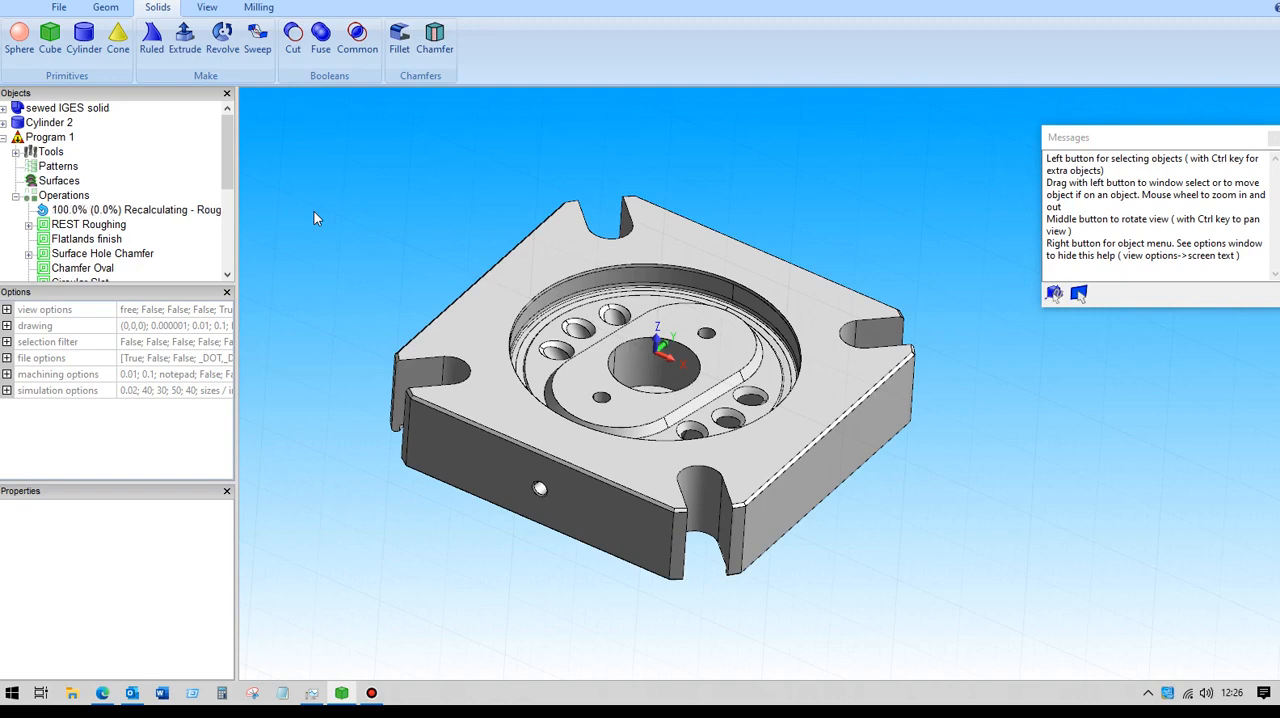
- Make the Roughing operation's toolpath visible and inspect it around the part from several angles
click(89, 213)
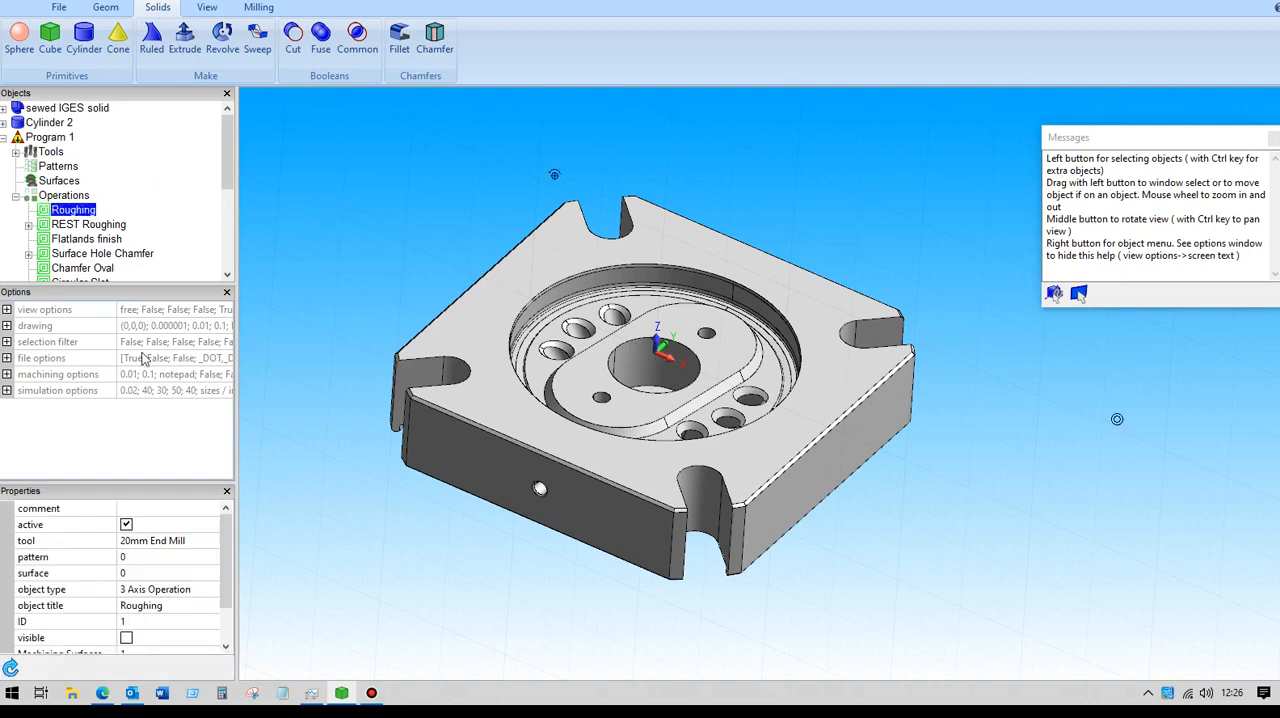
click(127, 640)
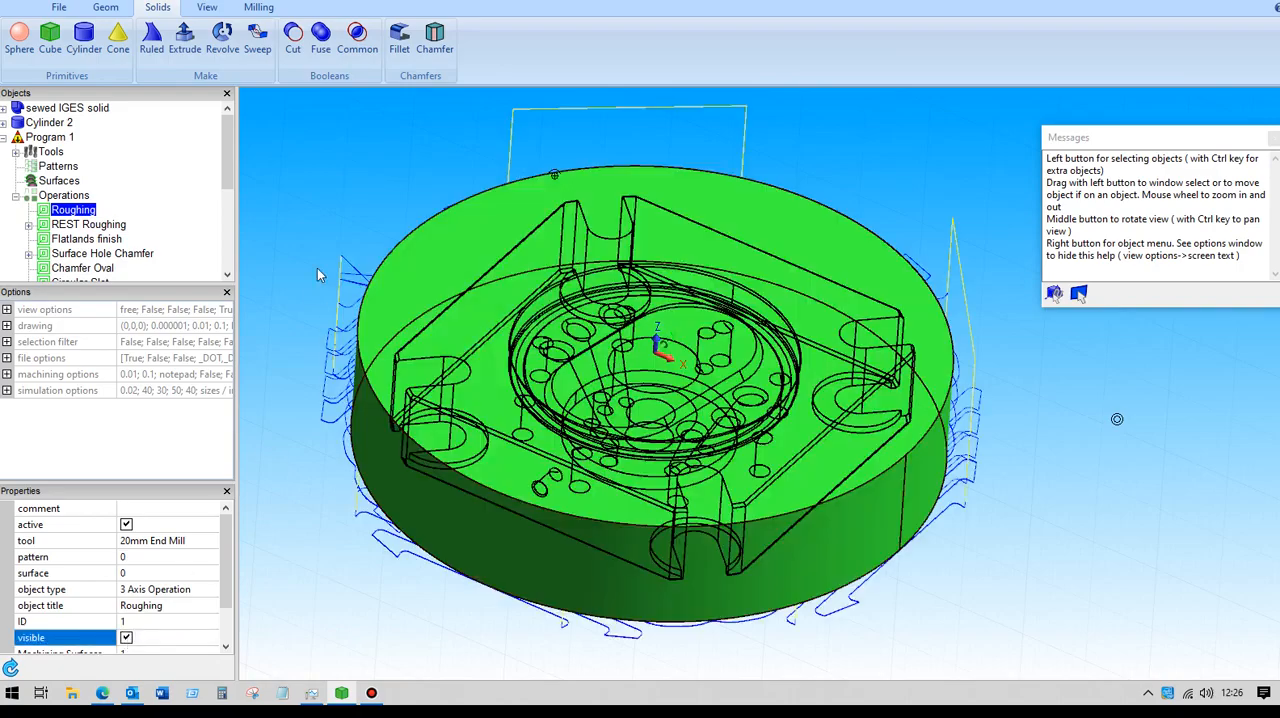
click(320, 198)
mouse_move(324, 193)
middle_down()
mouse_move(328, 153)
mouse_move(306, 133)
mouse_move(346, 149)
mouse_move(356, 123)
mouse_move(382, 124)
mouse_move(319, 147)
mouse_move(333, 174)
middle_up()
scroll(333, 174, up, 3)
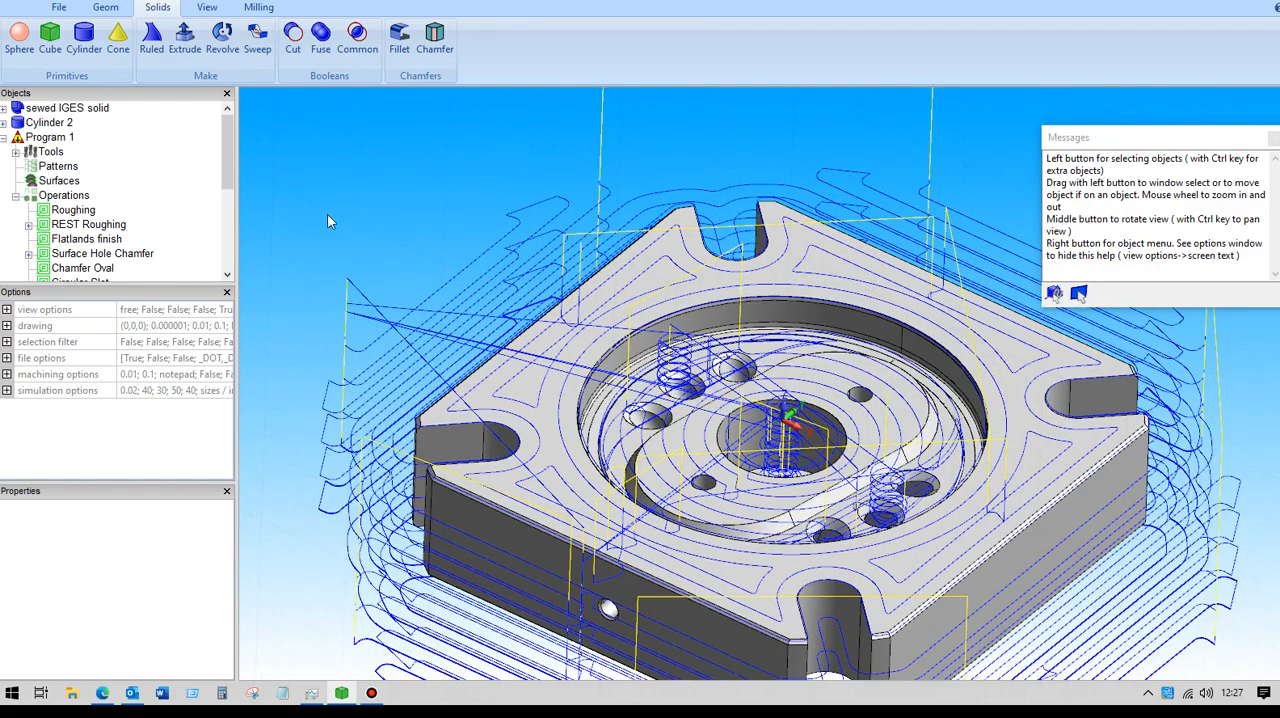
scroll(329, 209, down, 4)
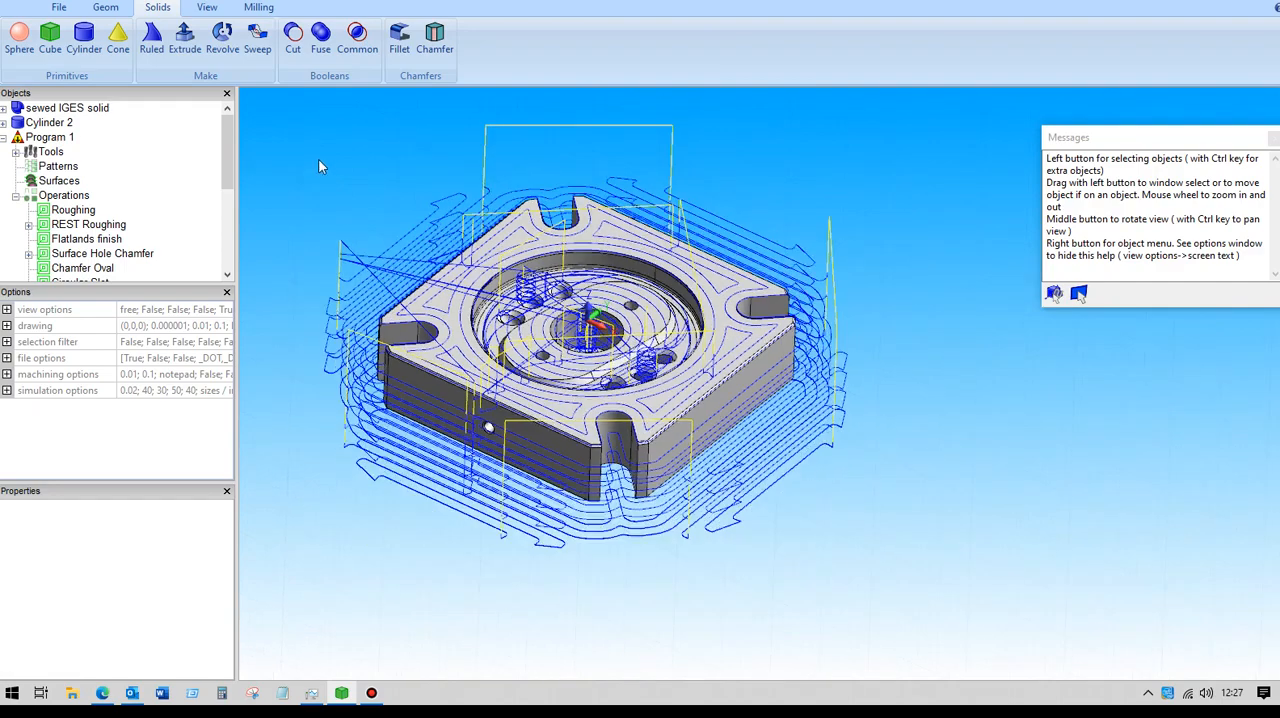
mouse_move(323, 174)
middle_down()
mouse_move(315, 158)
mouse_move(325, 198)
middle_up()
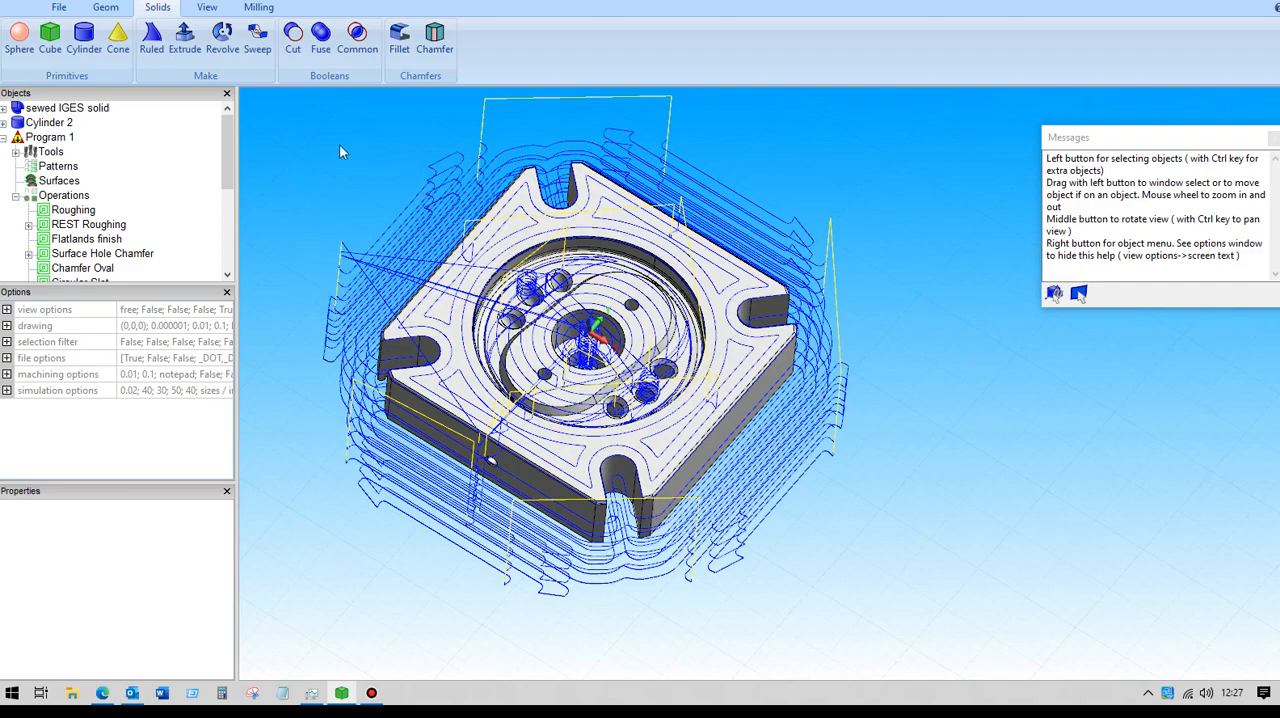
scroll(374, 187, down, 2)
scroll(378, 187, up, 2)
middle_drag(360, 187, 348, 160)
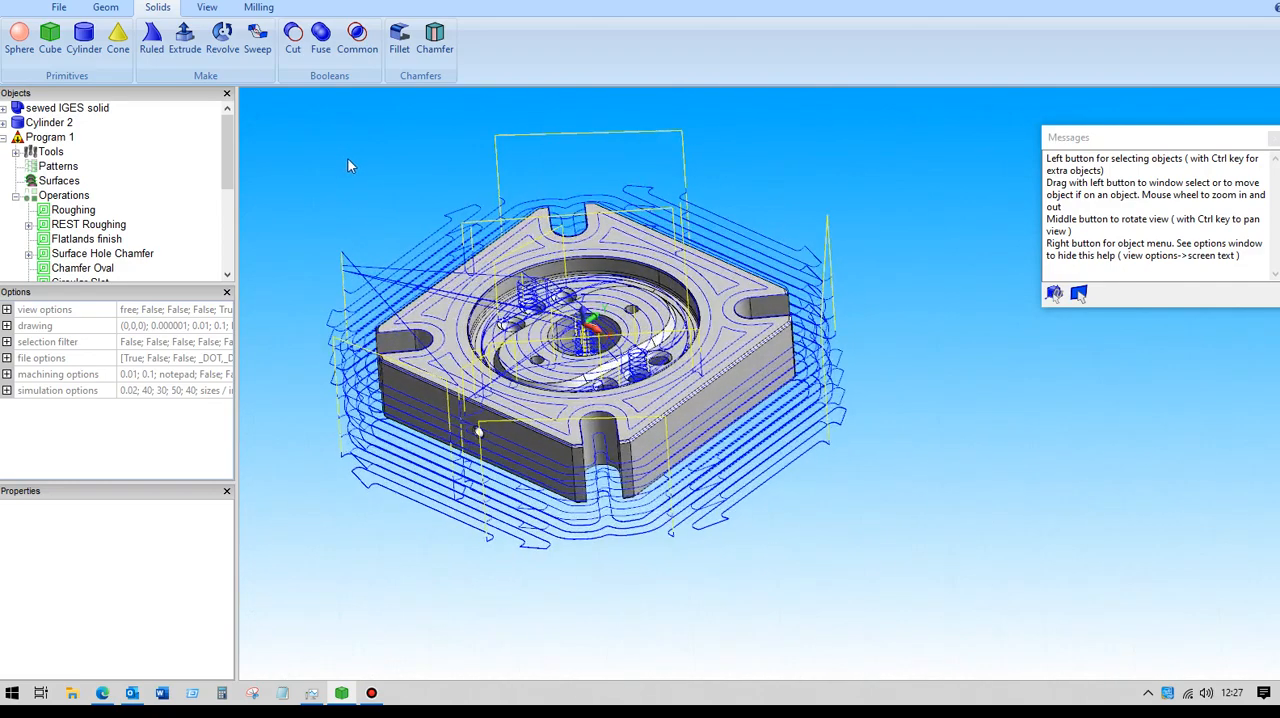
- Launch the milling simulation with the imported stock model PART 1 STOCK.STL and no part model
click(259, 8)
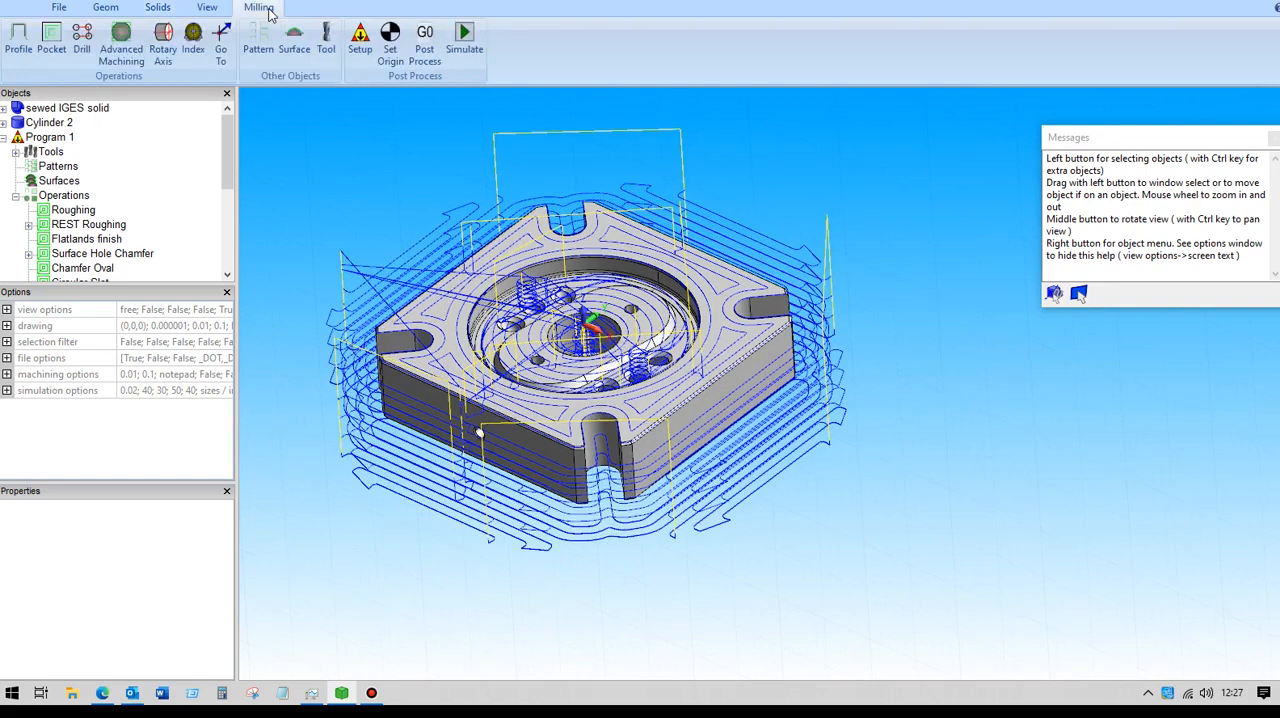
click(467, 38)
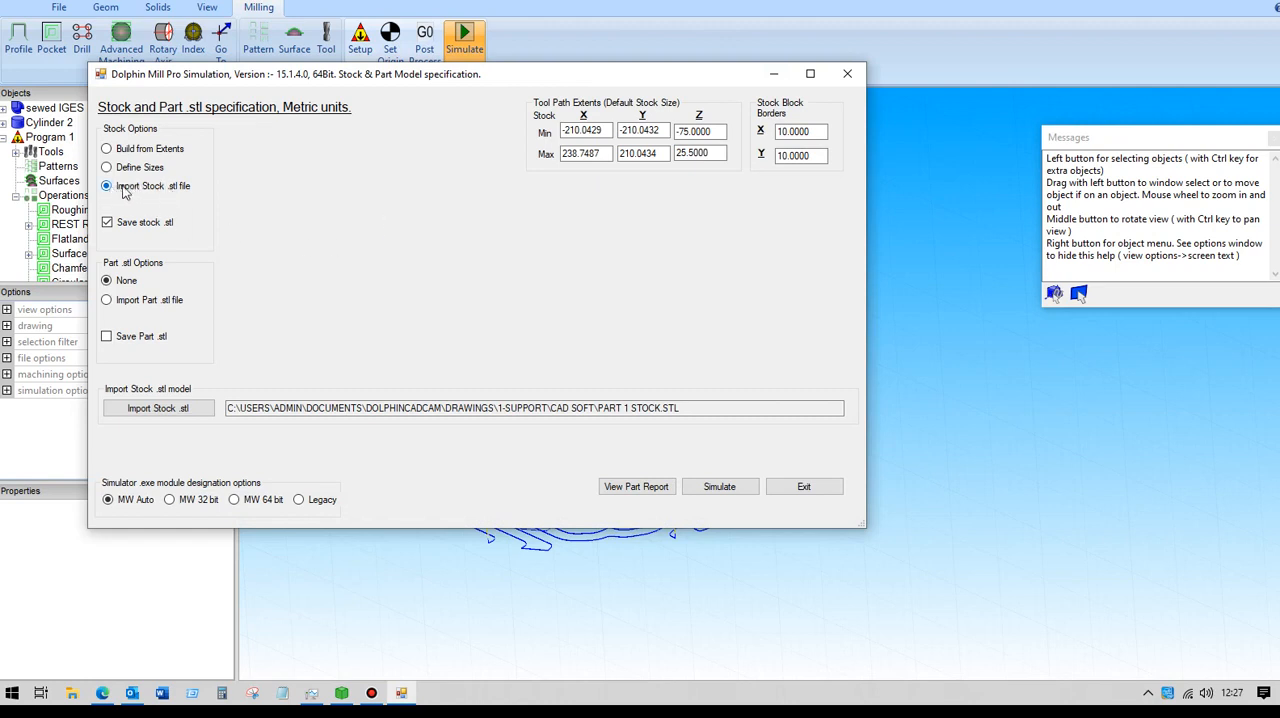
click(616, 407)
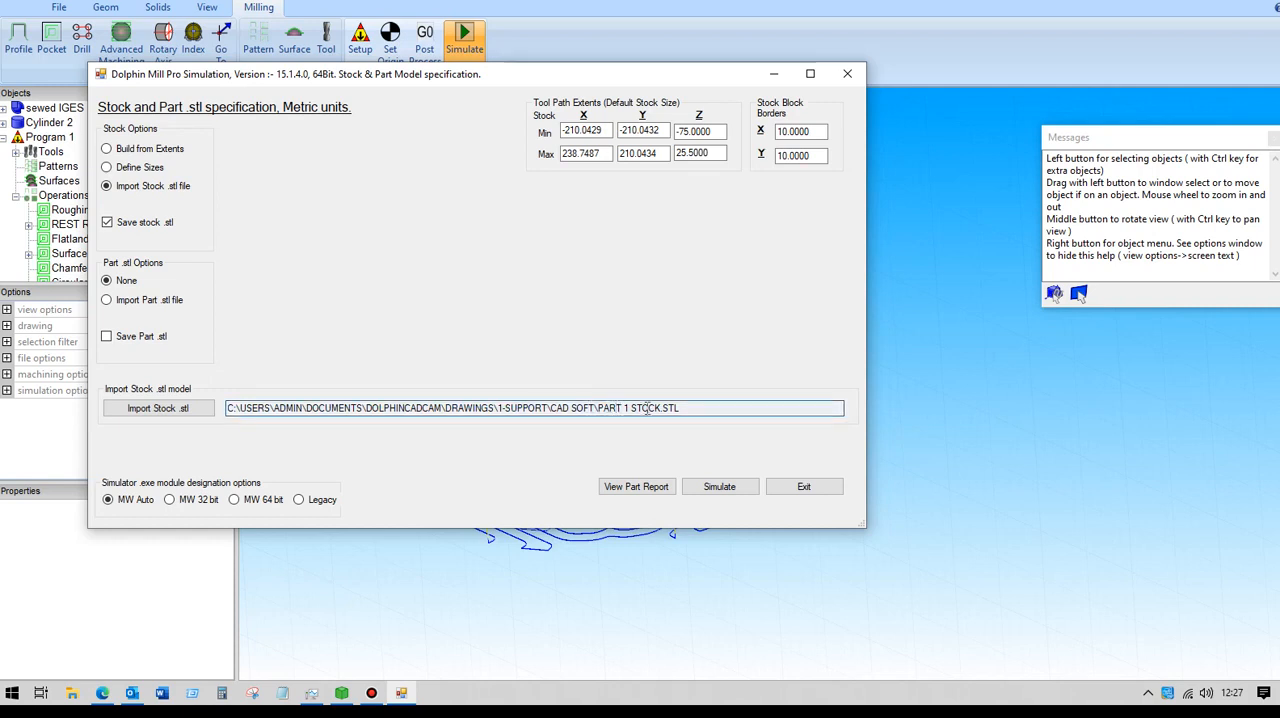
drag(686, 407, 599, 410)
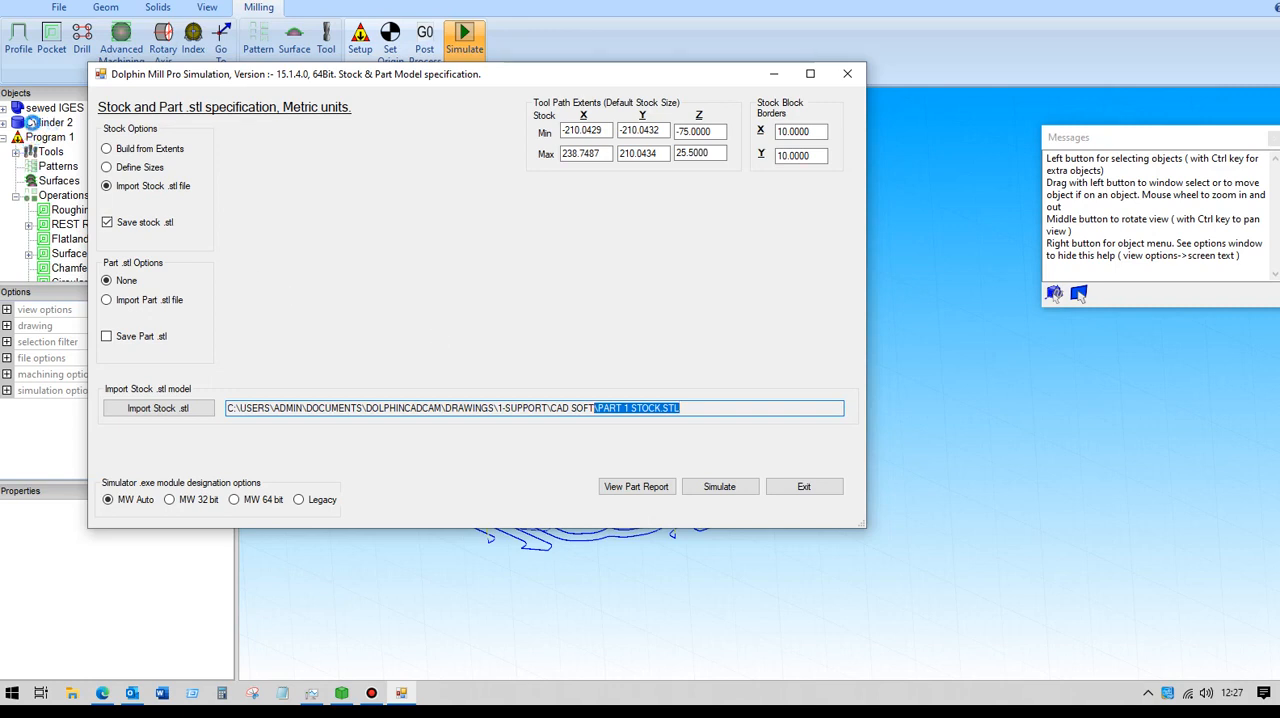
click(719, 487)
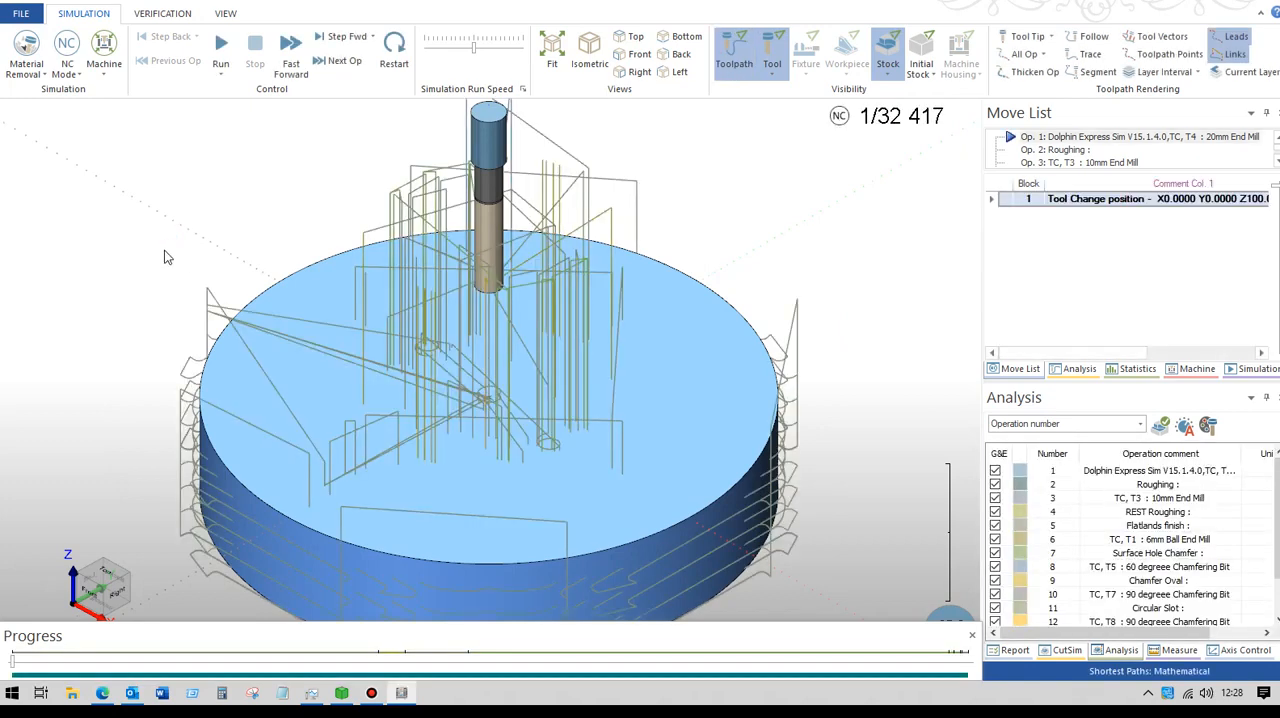
- Hide the toolpath in the simulator and switch the simulation to Length Mode
scroll(178, 253, down, 3)
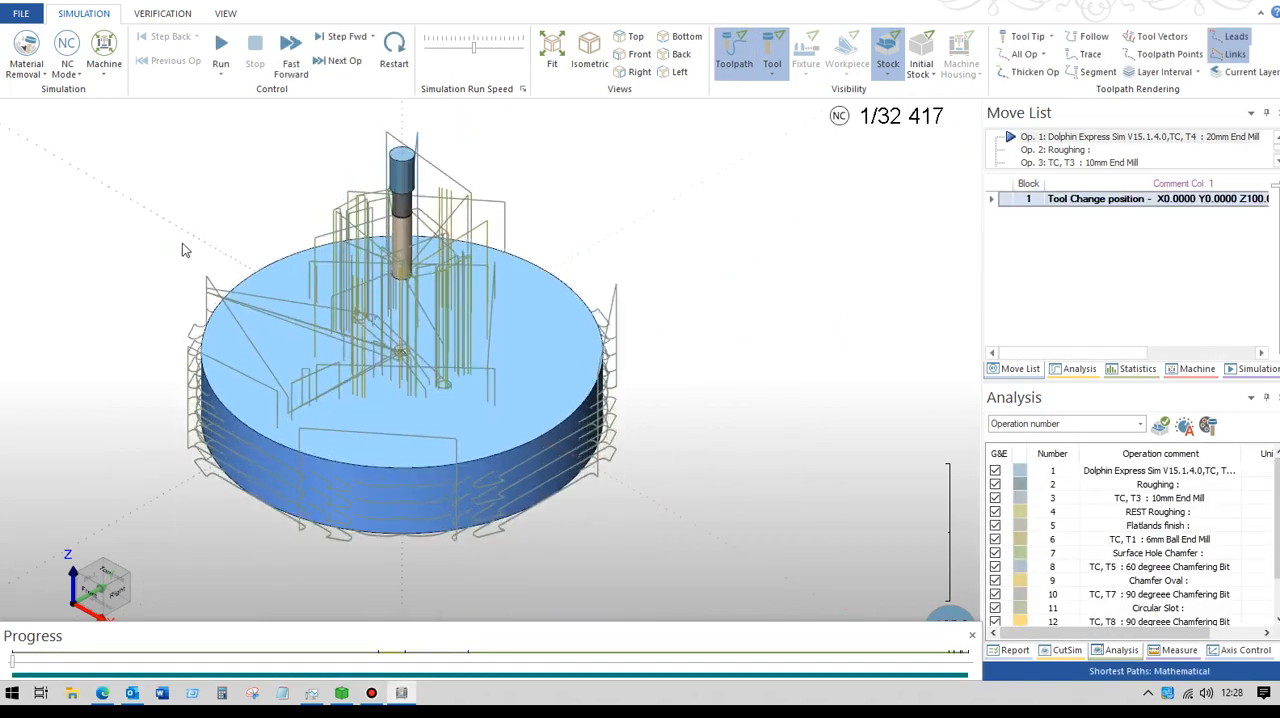
click(733, 55)
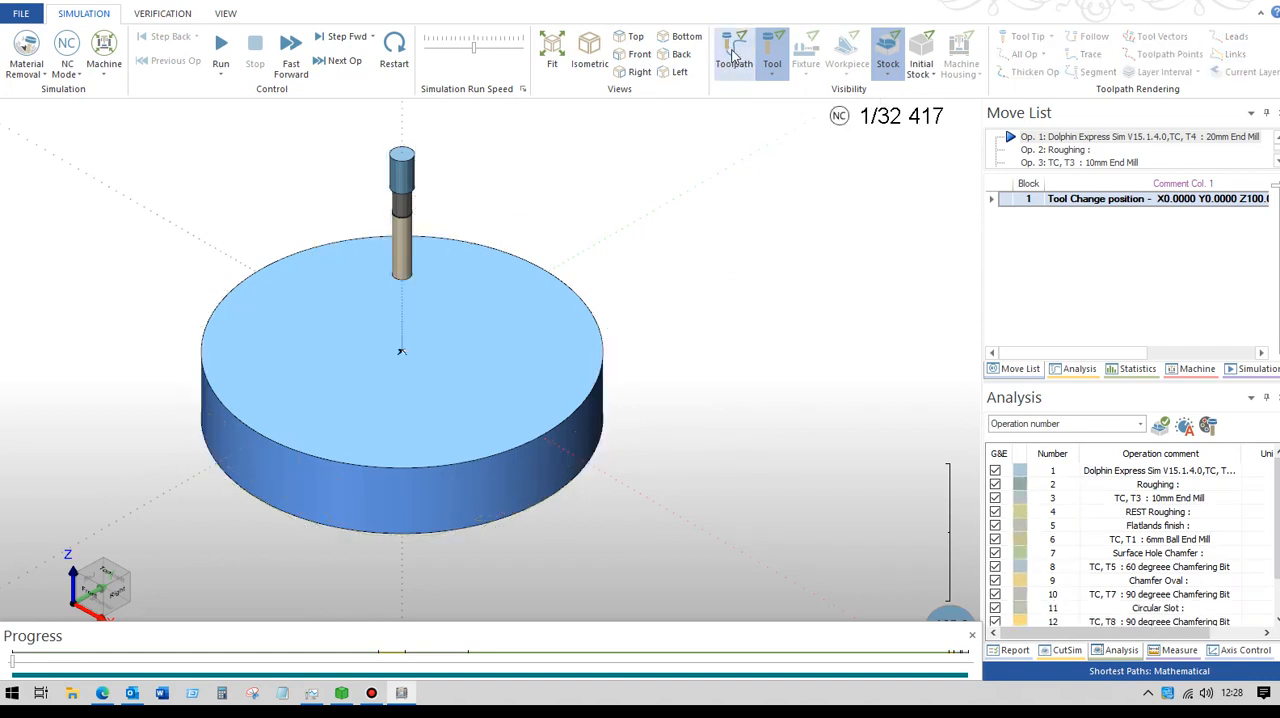
click(68, 45)
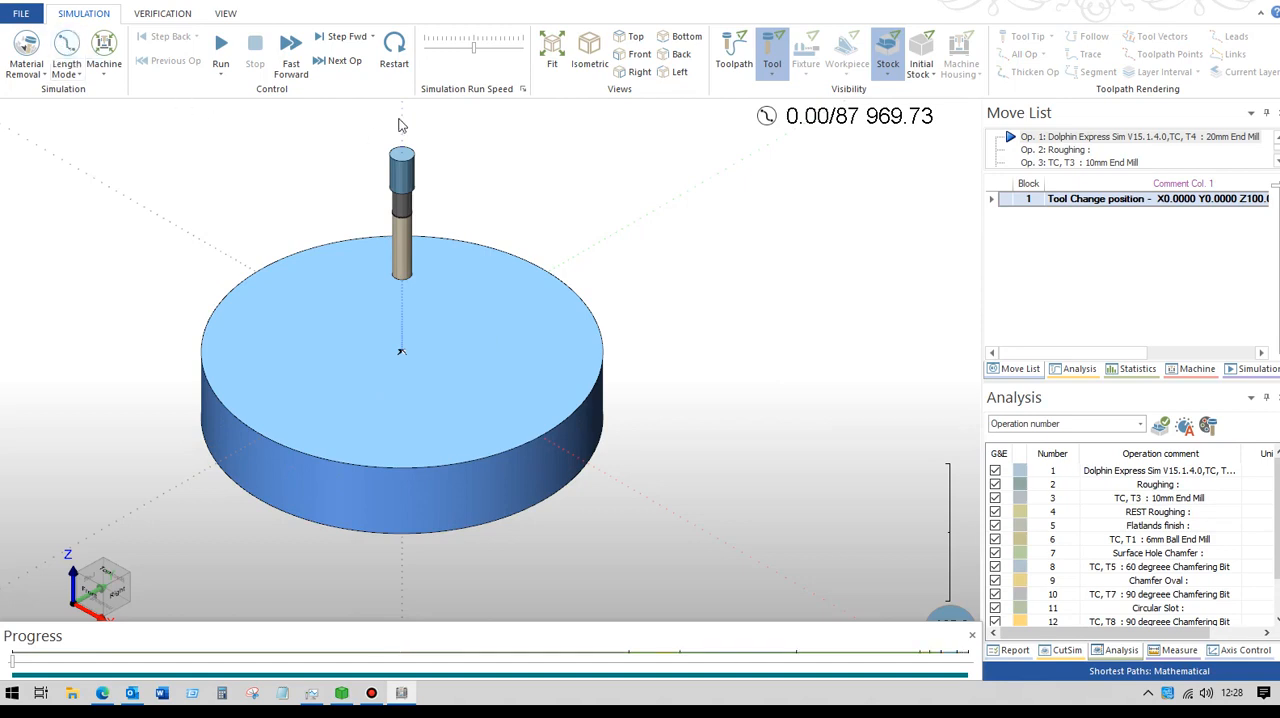
- Run the material removal simulation through Roughing and into REST Roughing, adjusting the run speed along the way
drag(474, 52, 467, 55)
click(222, 48)
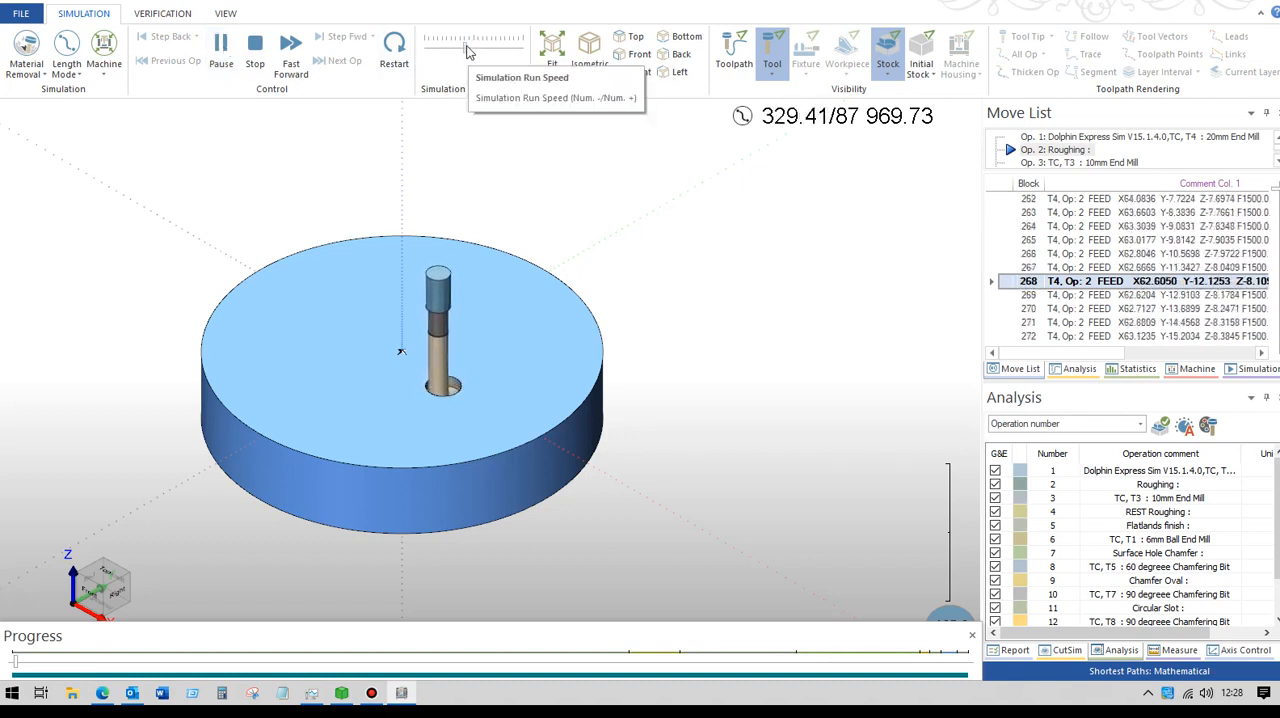
drag(466, 47, 477, 44)
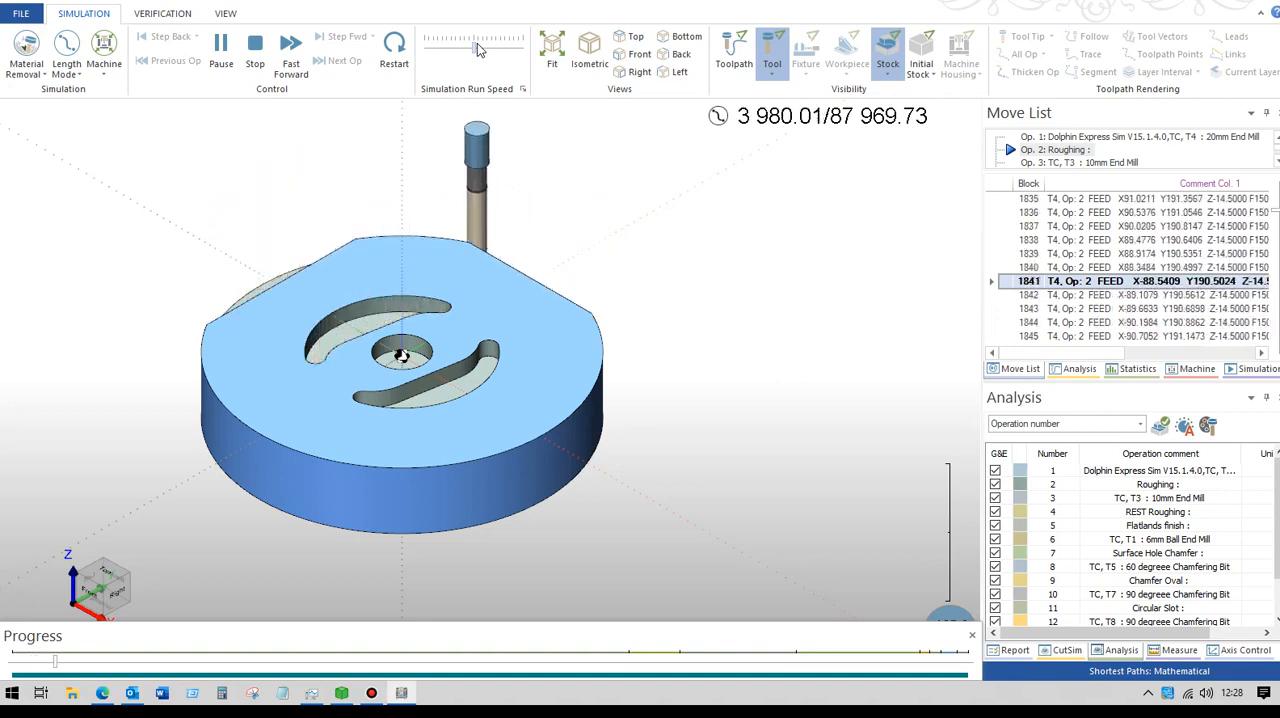
drag(474, 48, 489, 51)
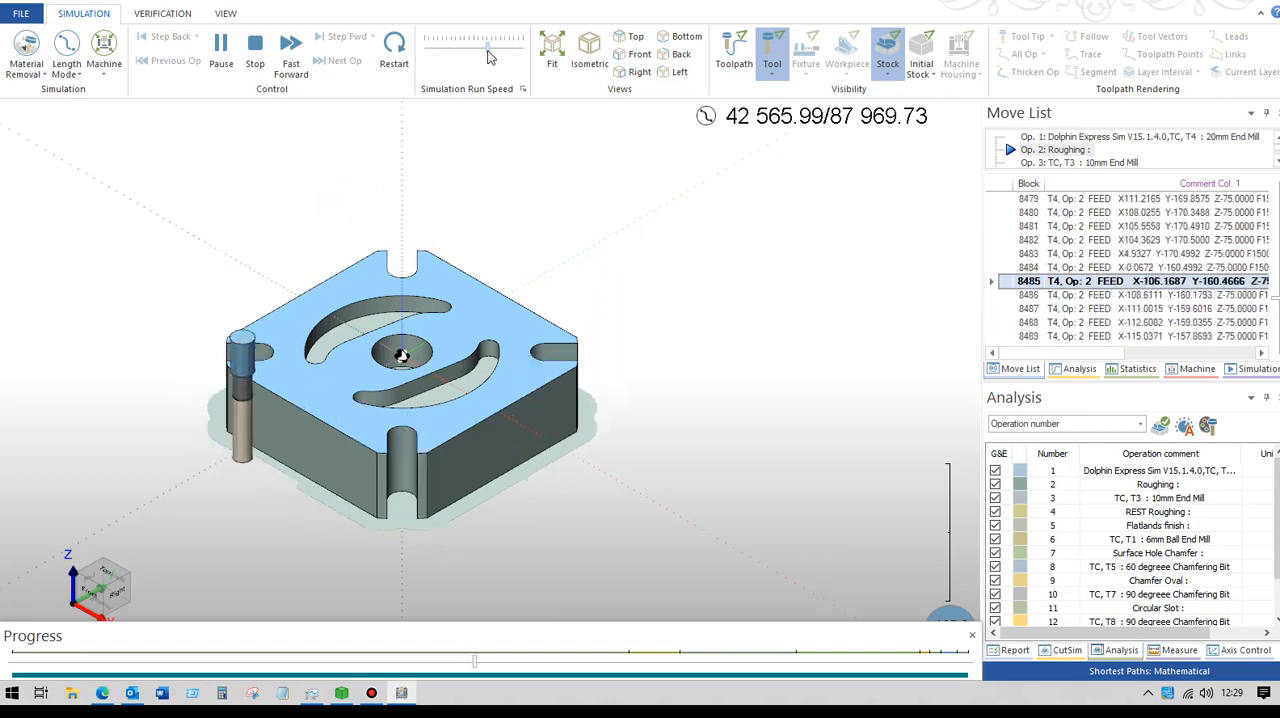
drag(488, 50, 481, 58)
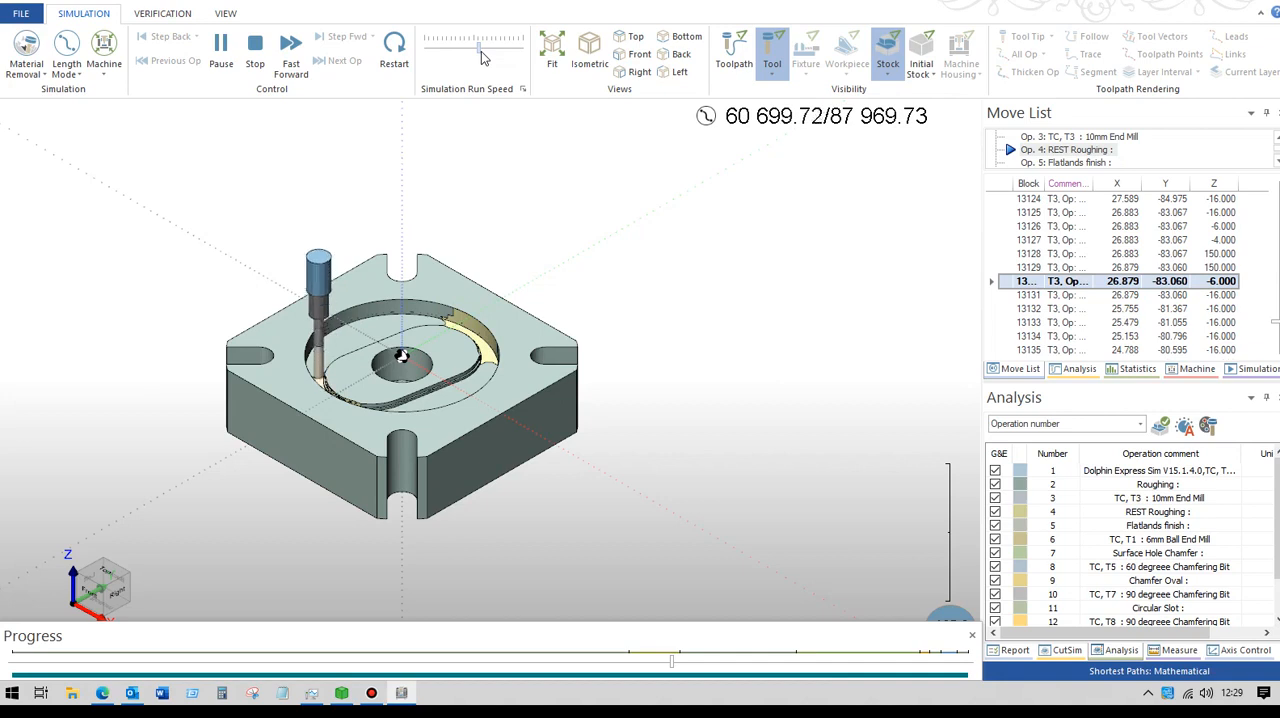
- Stop the running simulation and exit the simulator to return to the part program
click(255, 50)
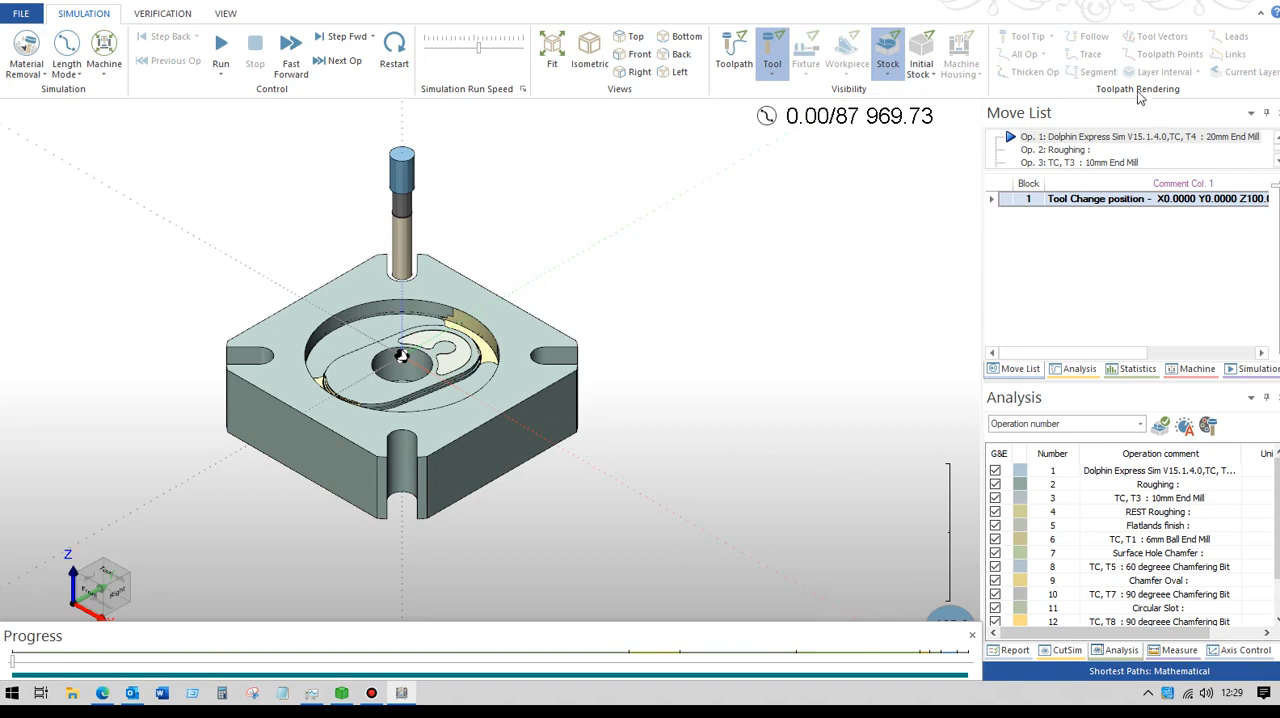
click(21, 15)
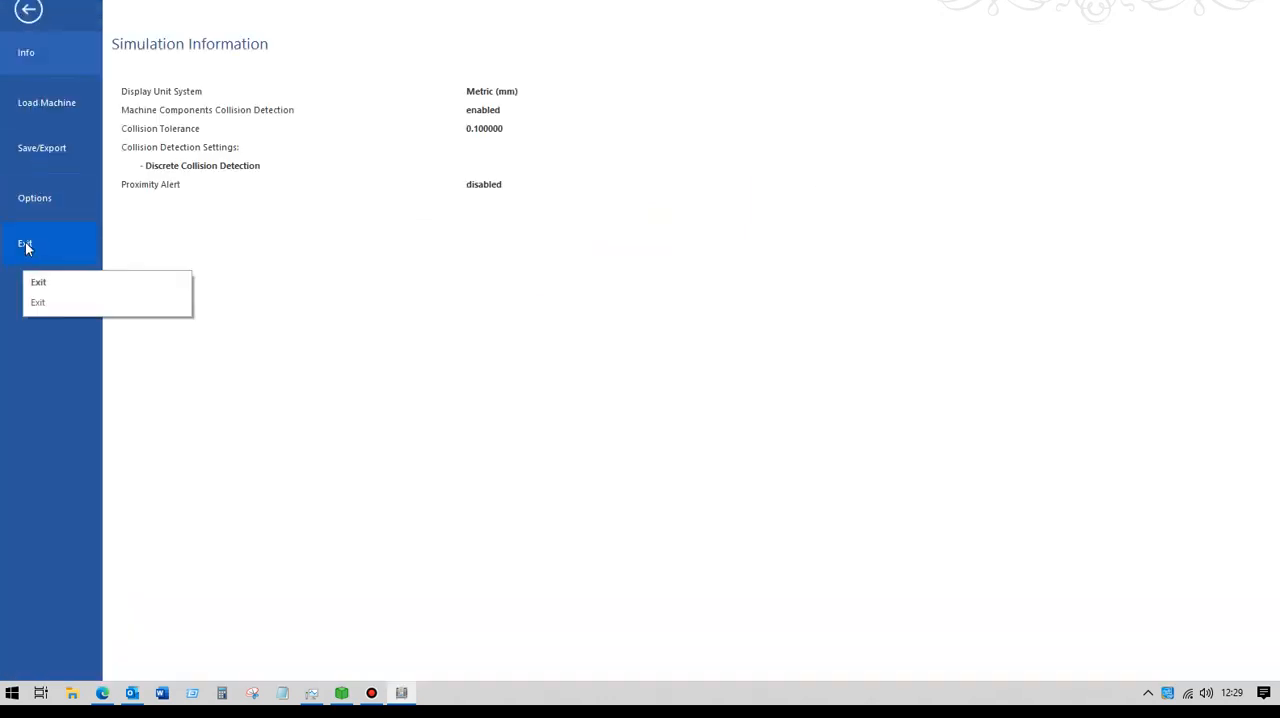
click(25, 245)
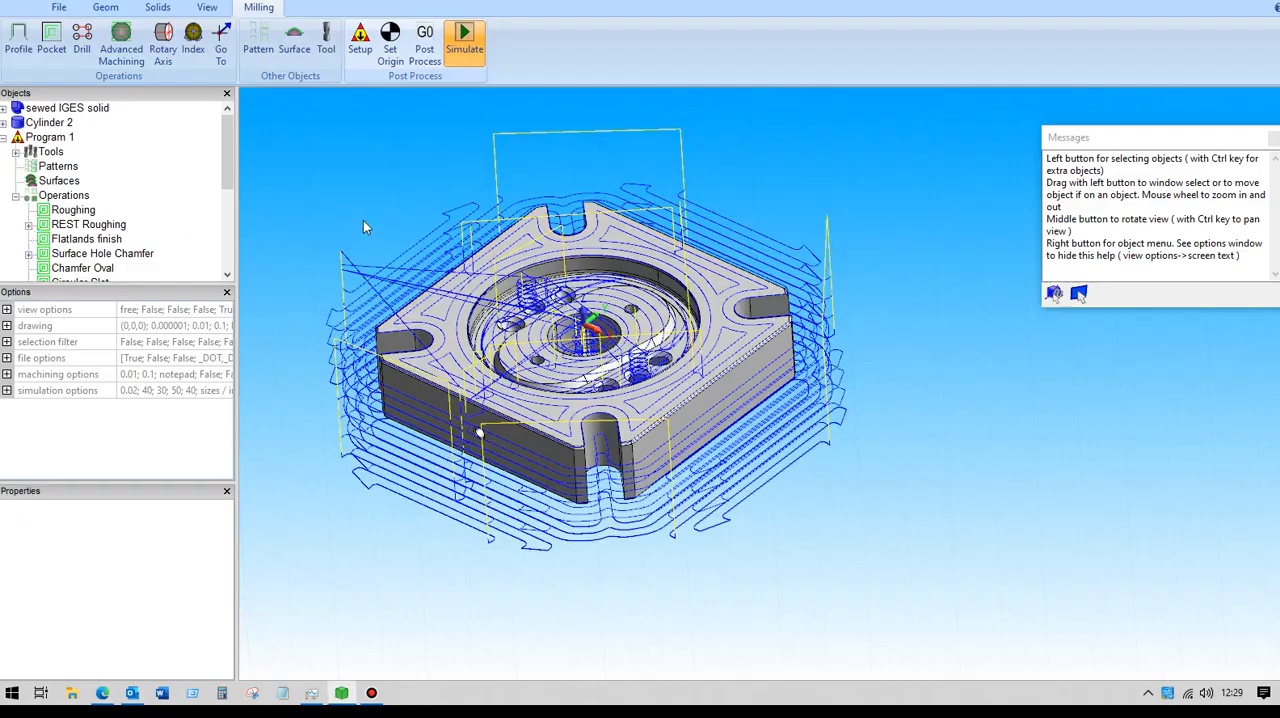
- Hide the Roughing operation's toolpath so that only the plate part is displayed
mouse_move(361, 218)
middle_down()
mouse_move(394, 180)
mouse_move(363, 170)
mouse_move(362, 232)
mouse_move(362, 208)
middle_up()
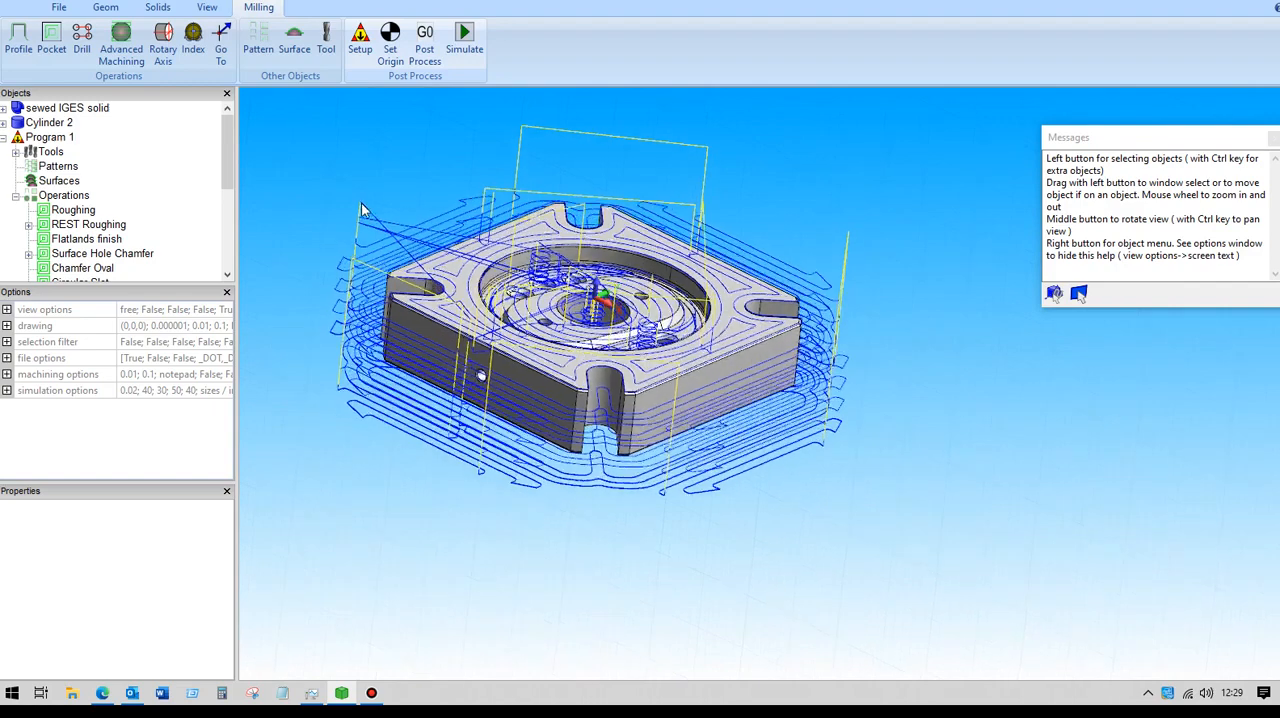
click(74, 211)
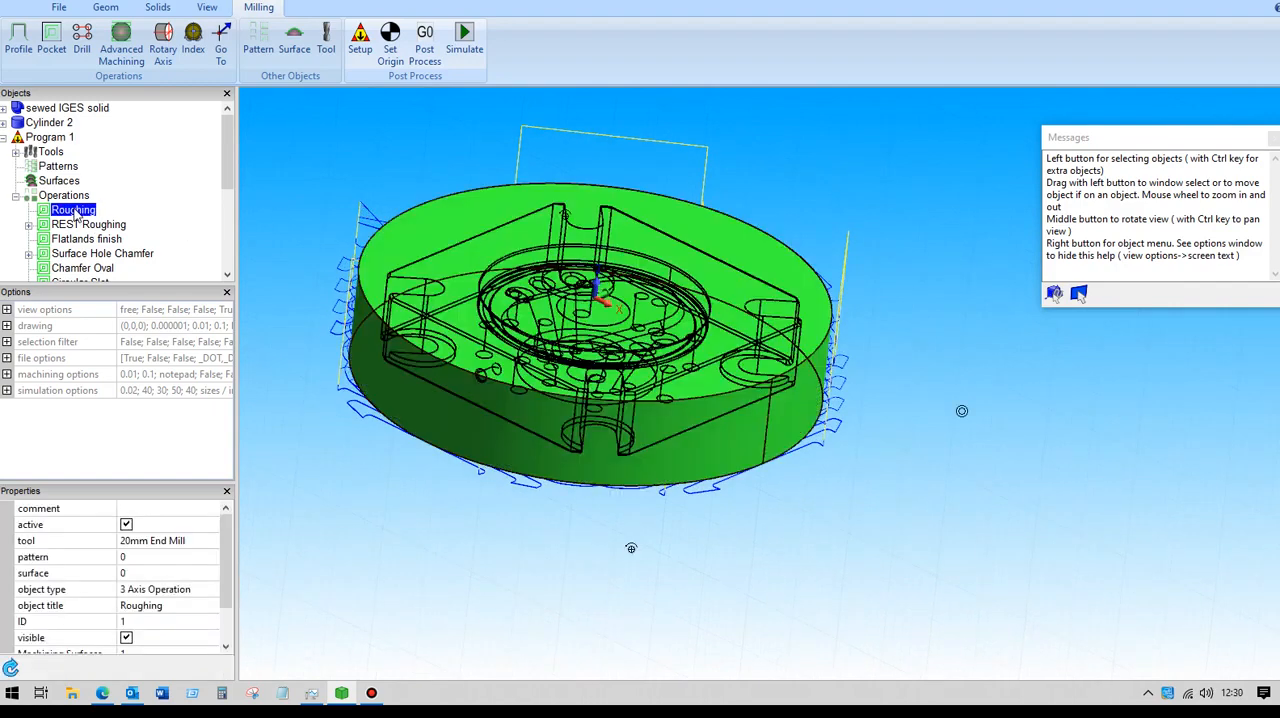
click(126, 638)
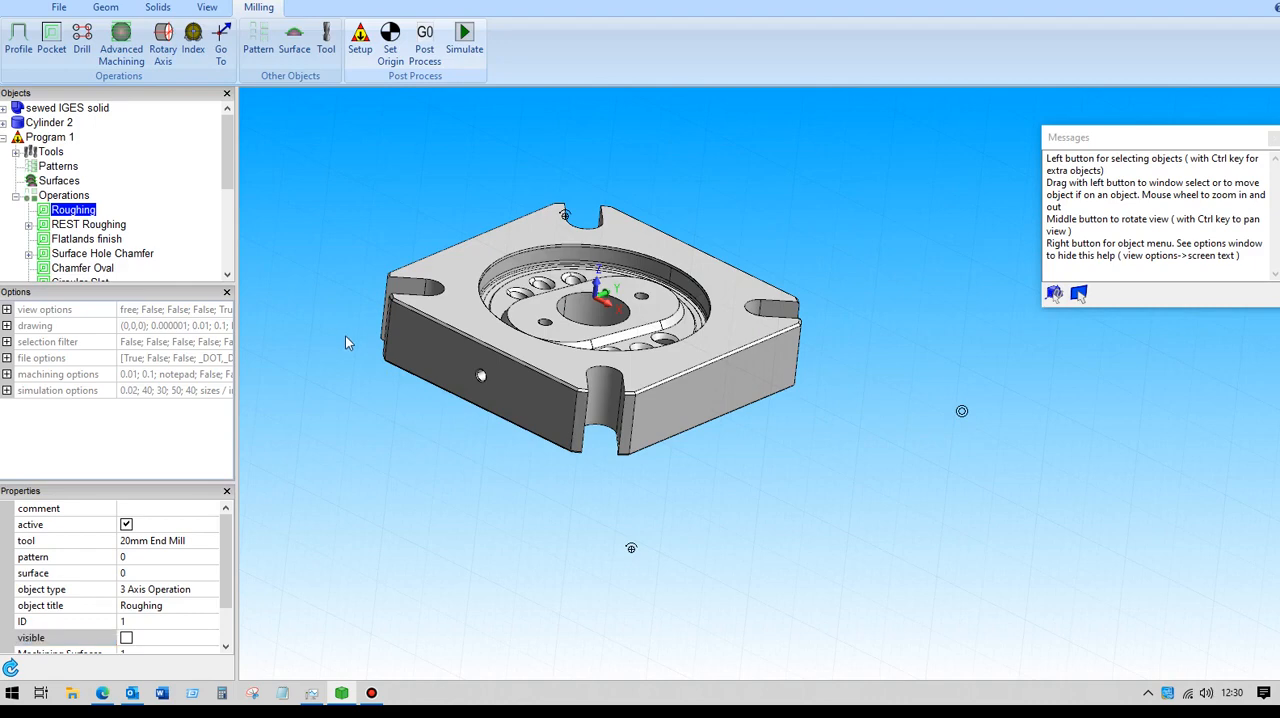
middle_drag(354, 338, 443, 318)
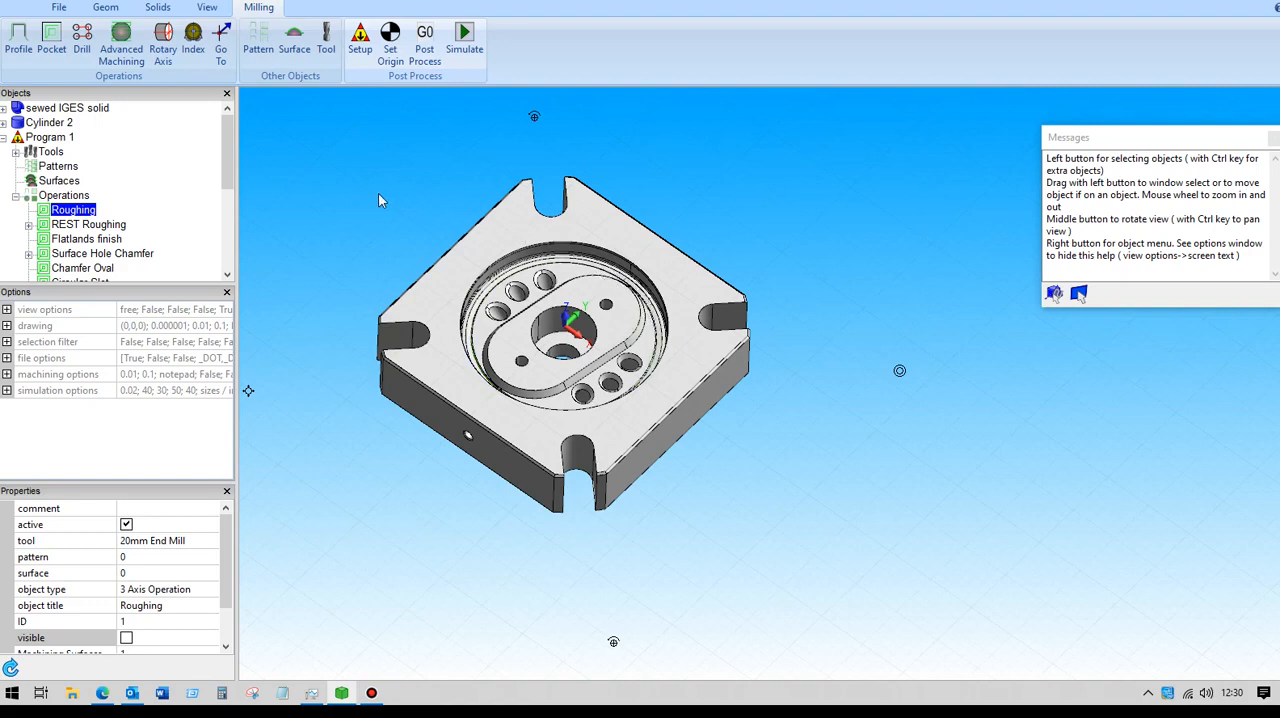
- Open the REST Roughing operation's settings and examine its assigned tool and its user-defined start and end heights
click(84, 225)
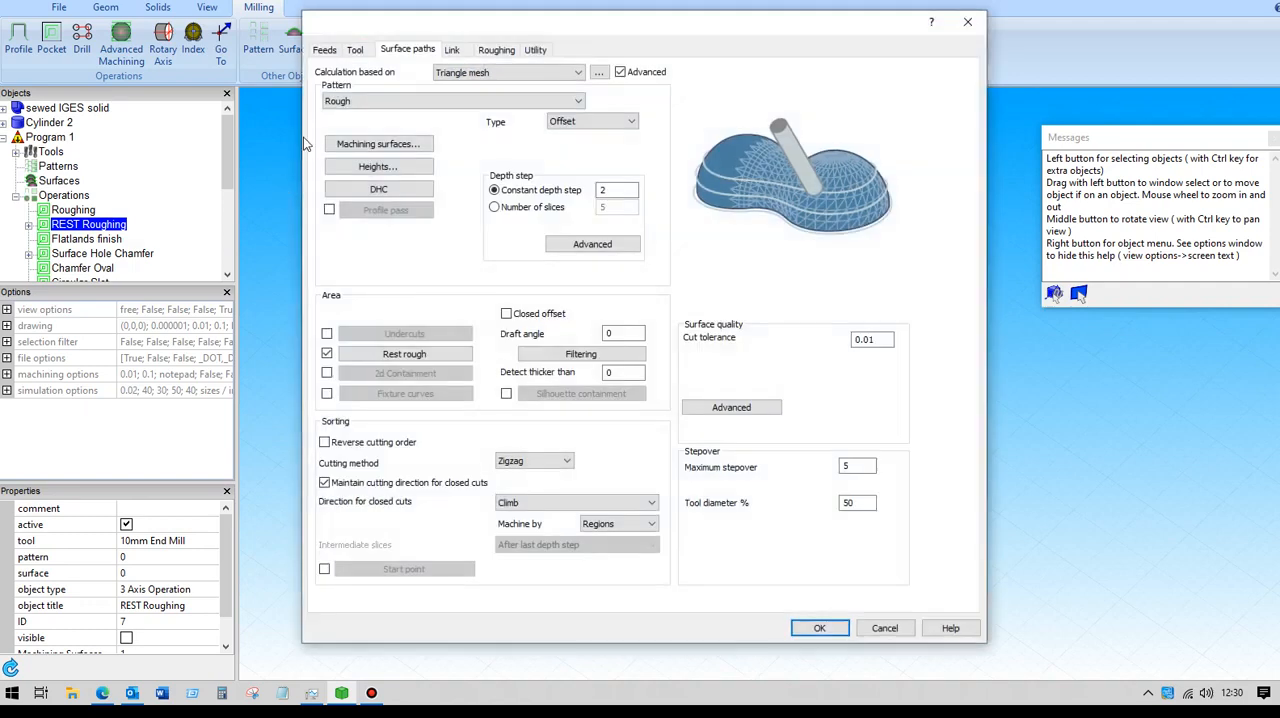
click(356, 50)
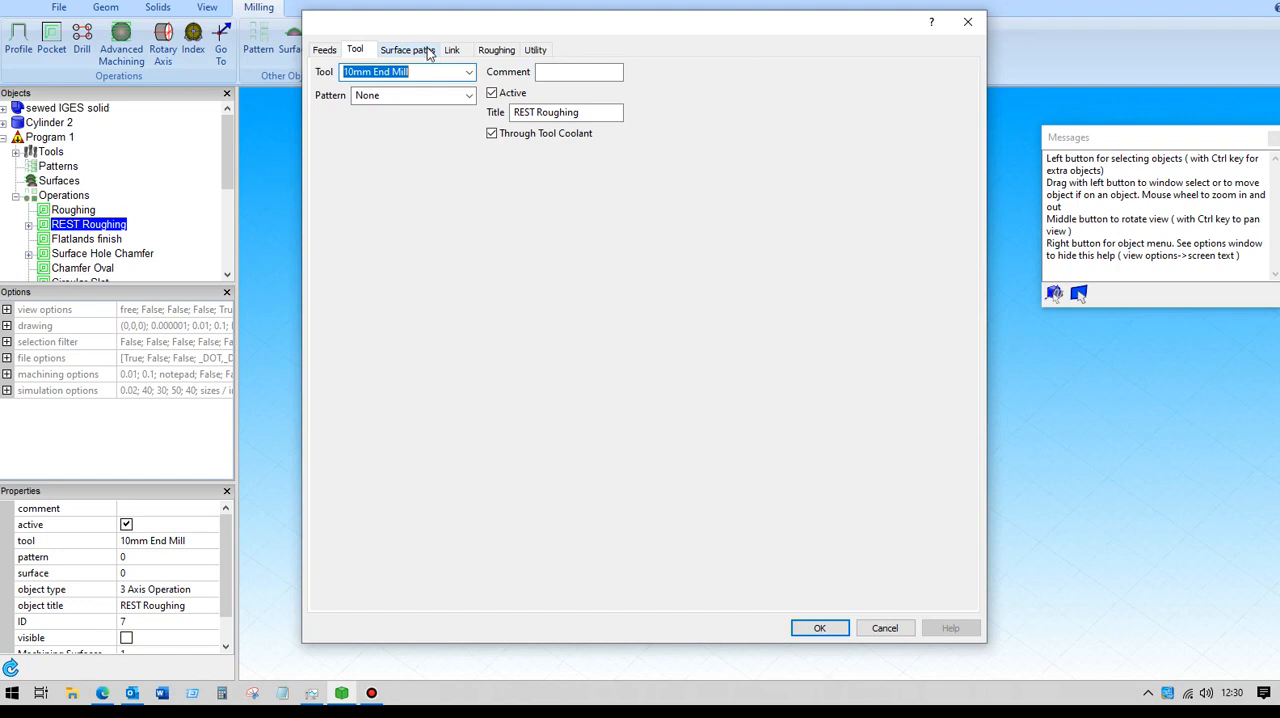
click(410, 50)
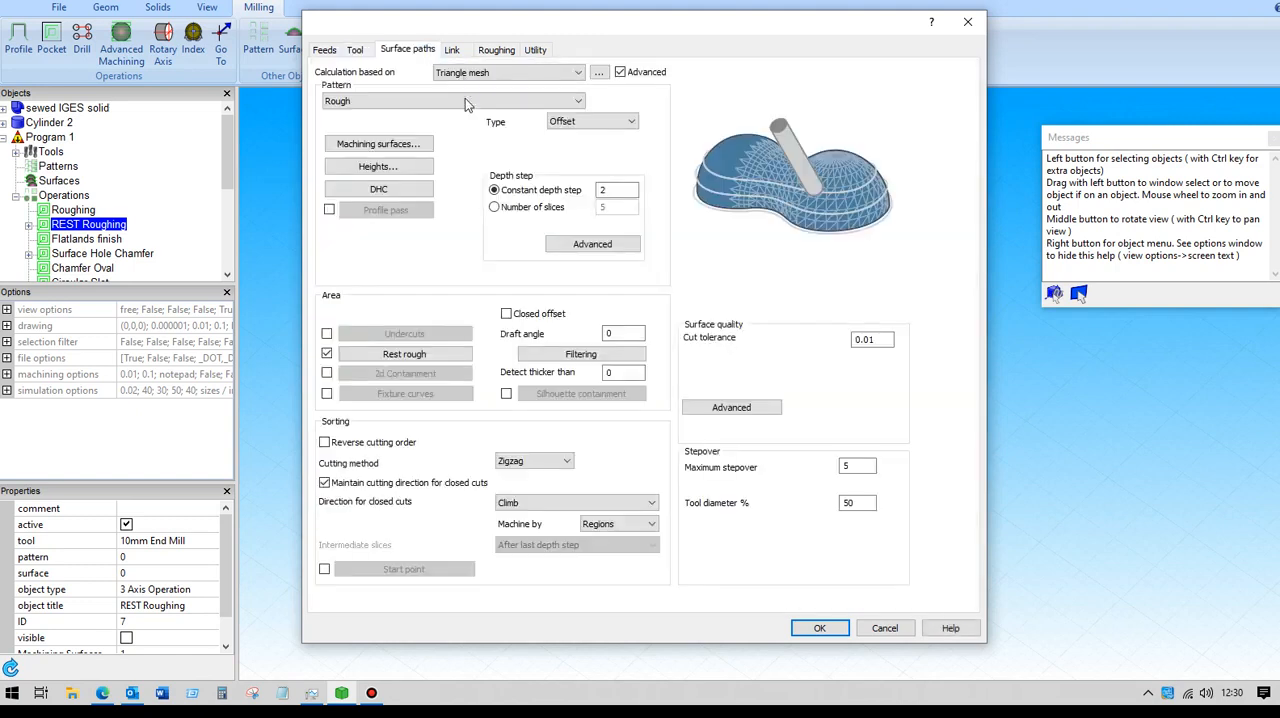
click(401, 168)
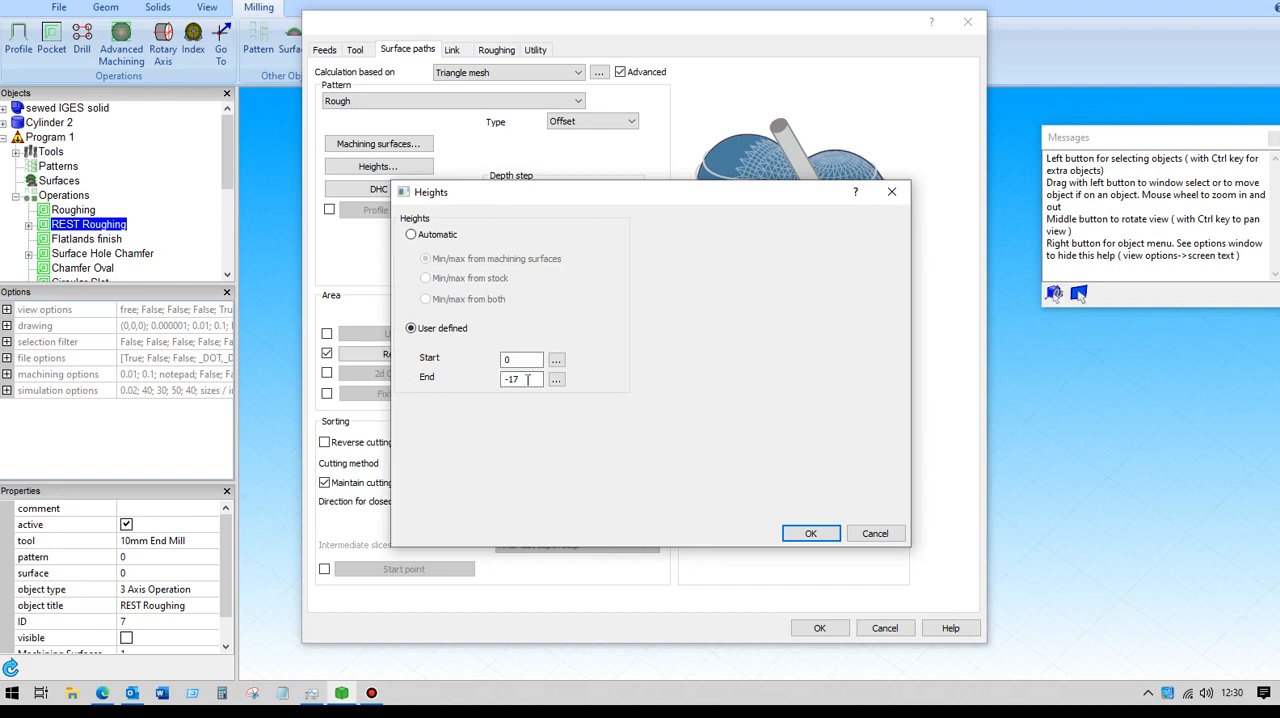
click(810, 533)
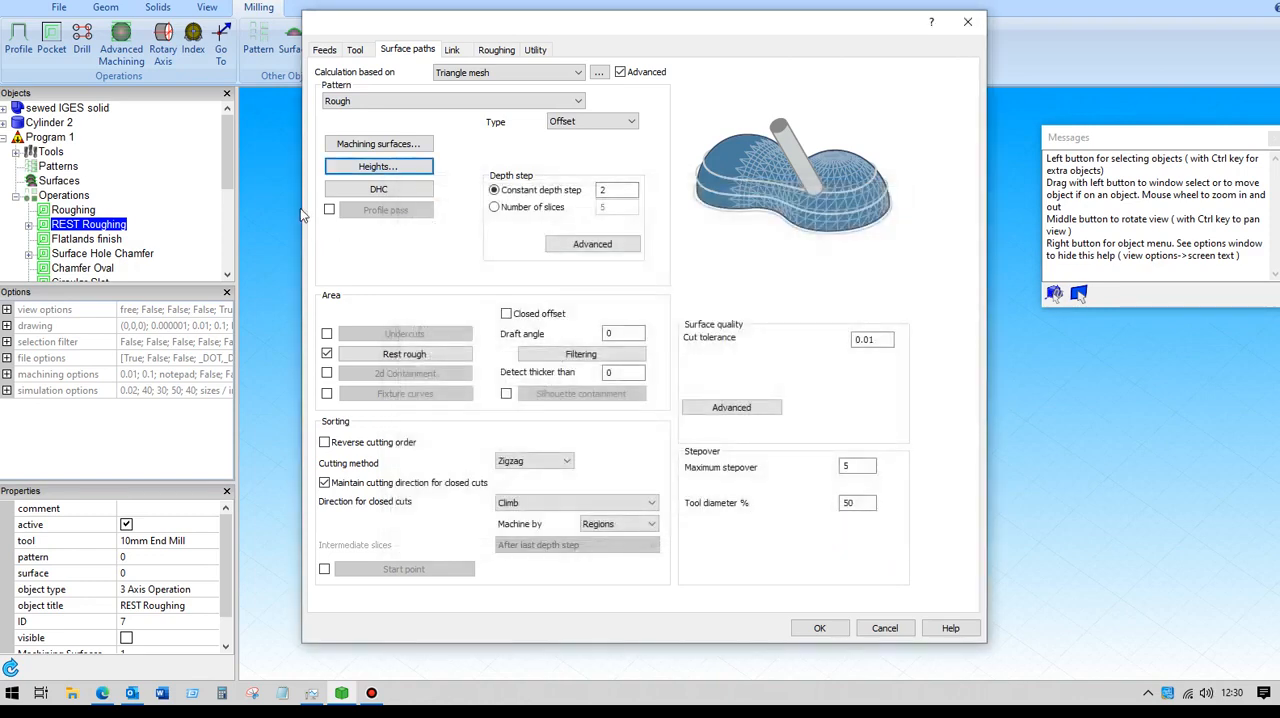
- Examine REST Roughing's previous-tool definition for rest machining, along with its approach moves and link settings
click(405, 354)
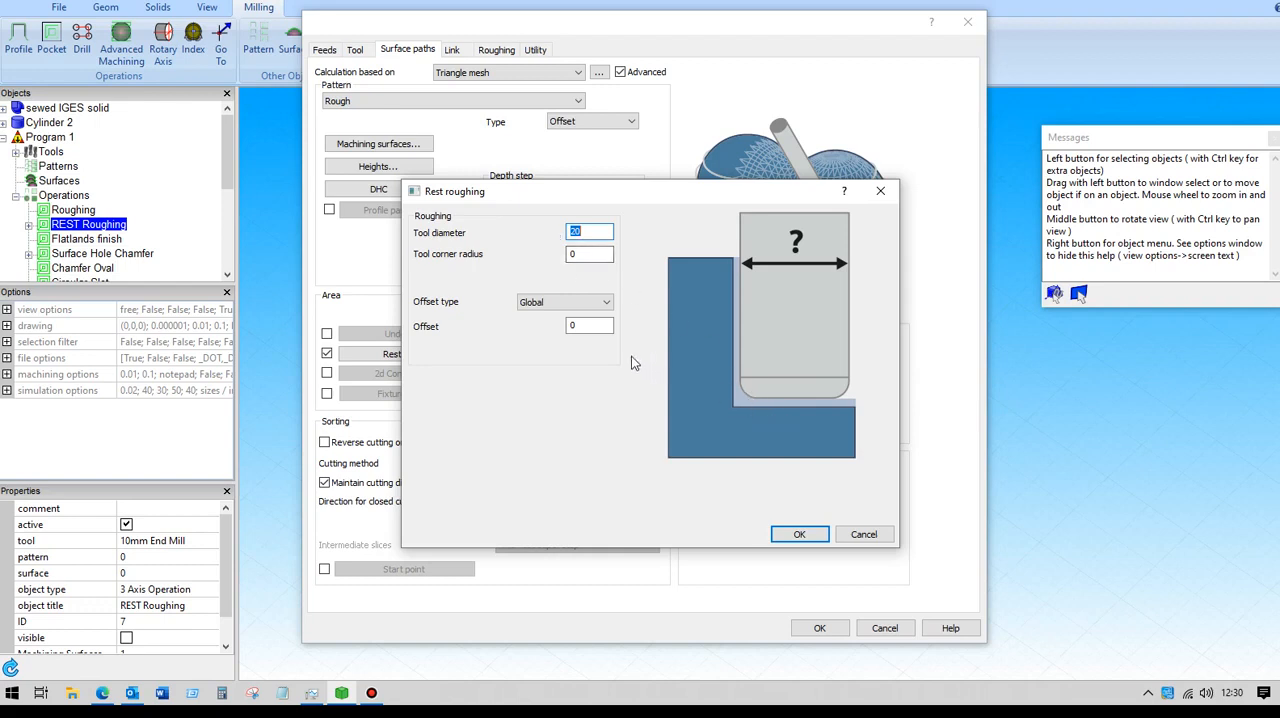
click(863, 535)
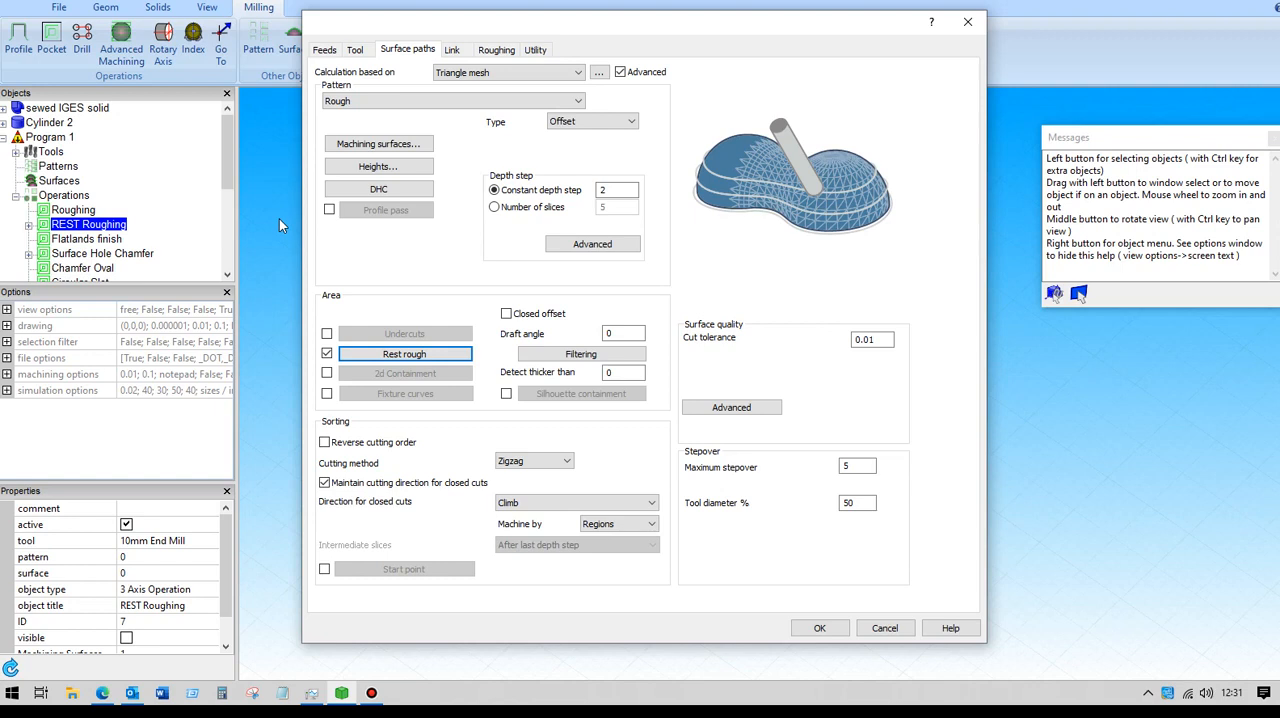
click(496, 50)
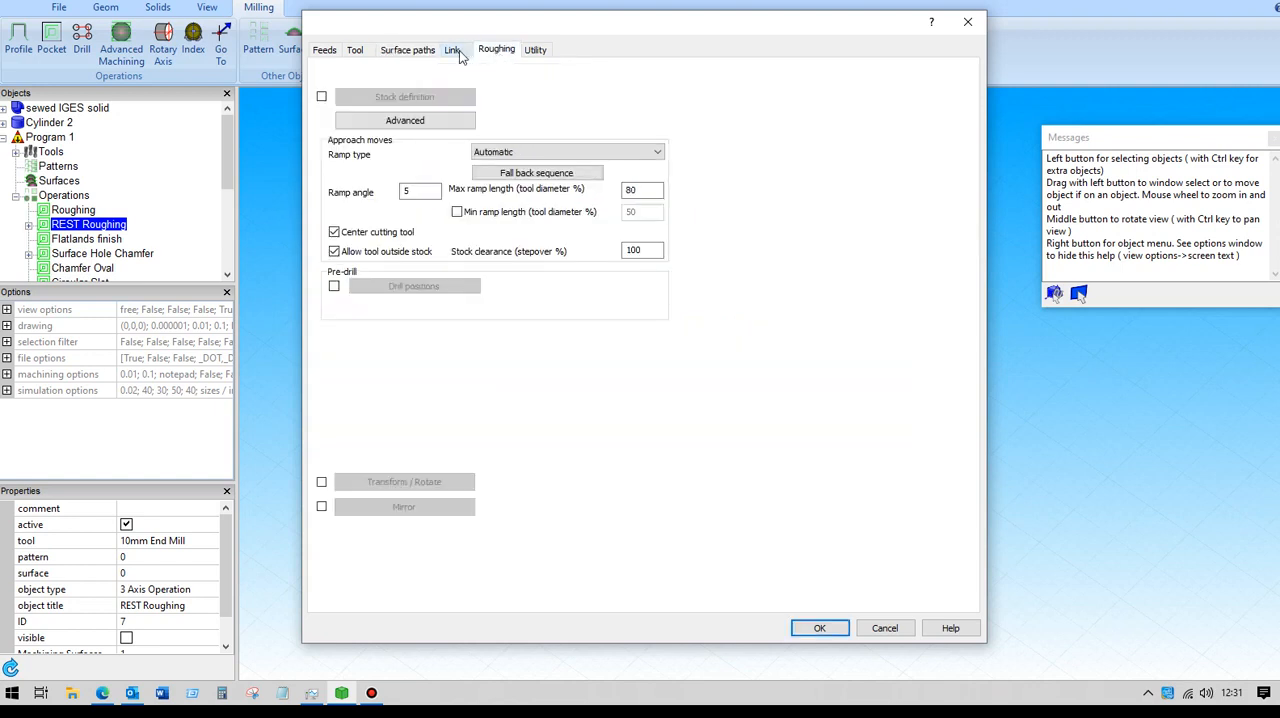
click(453, 50)
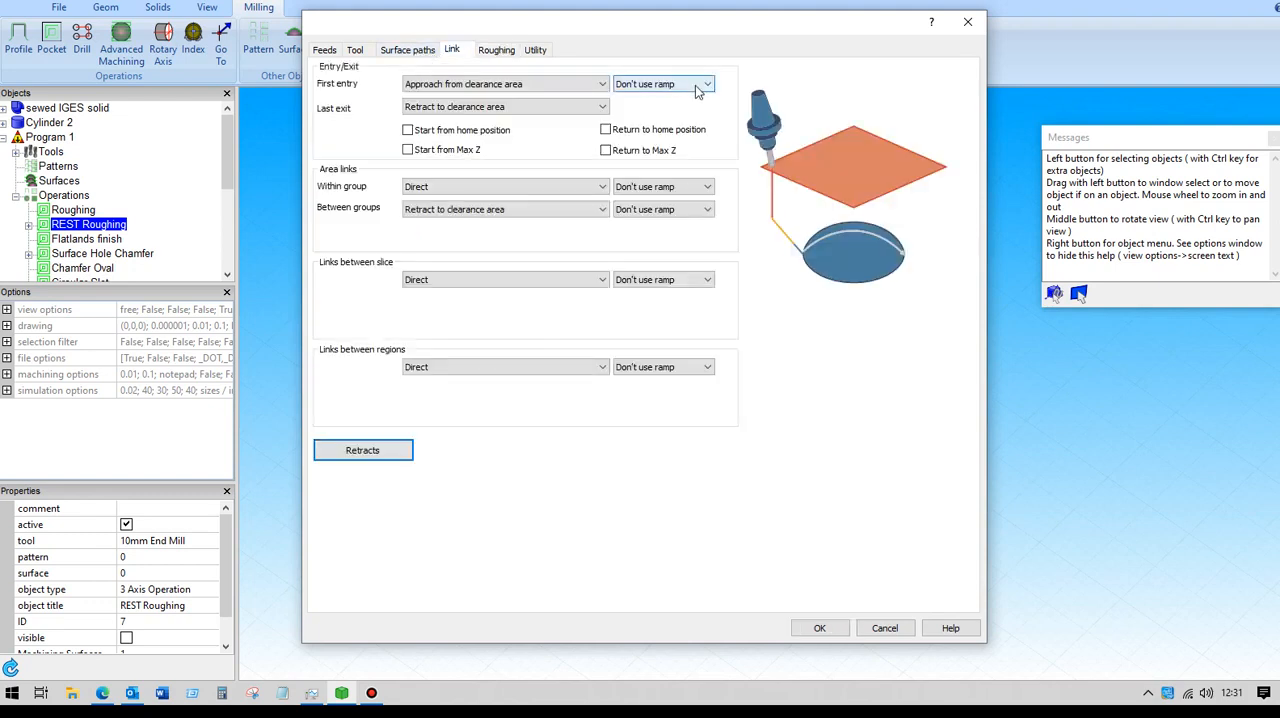
- Check the constant depth step among REST Roughing's surface path settings and close the operation without saving changes
click(410, 54)
double_click(606, 190)
key(BackSpace)
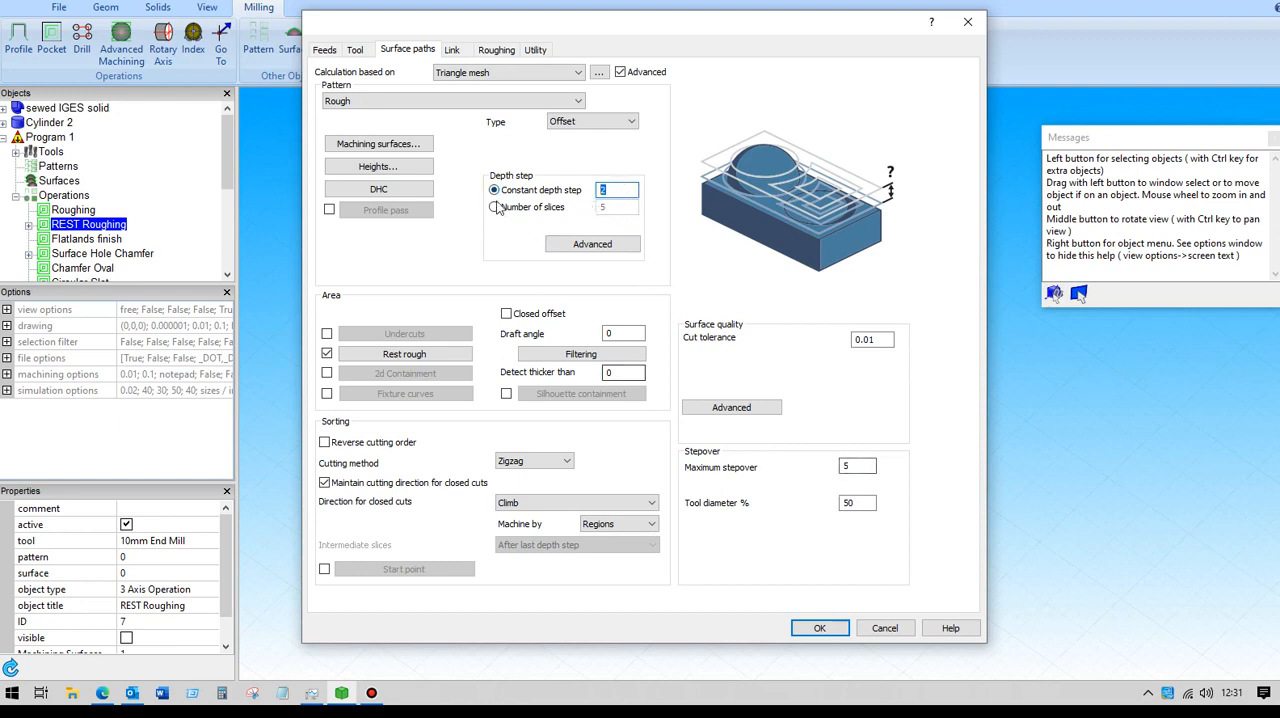
click(884, 628)
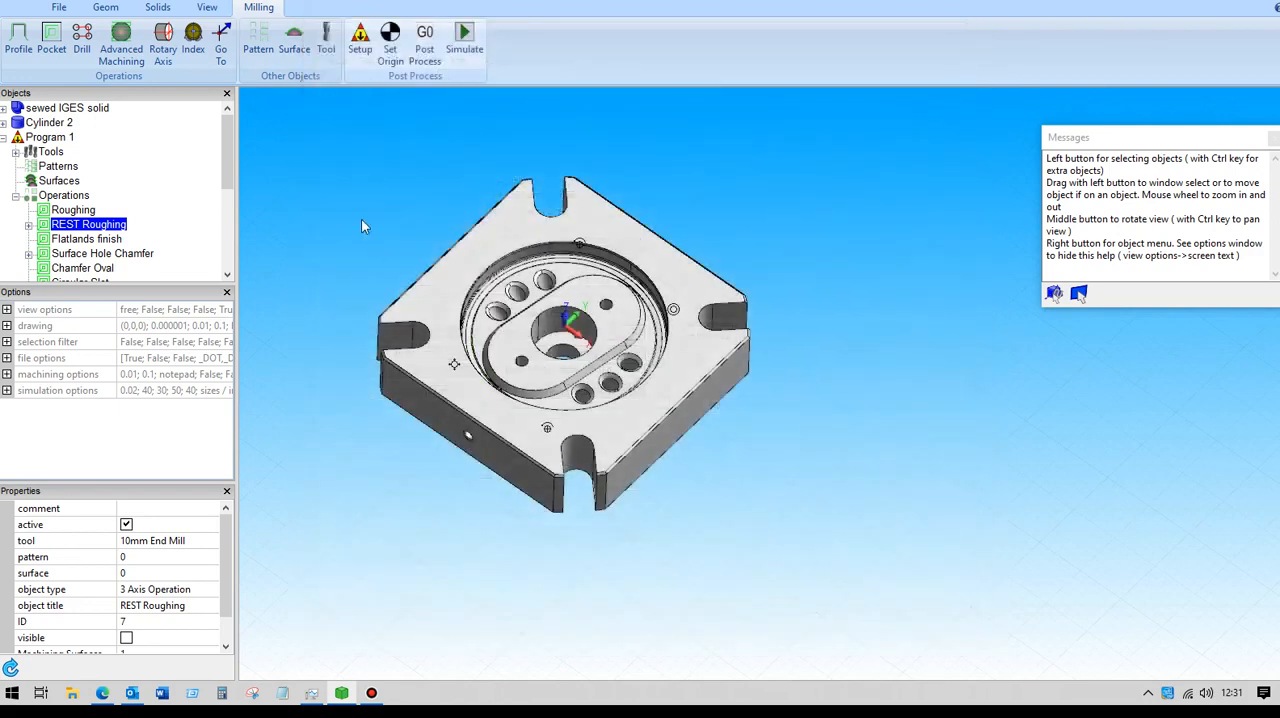
- Make the REST Roughing toolpath visible on the plate and deselect the operation to view it from a closer, tilted angle
scroll(363, 229, up, 5)
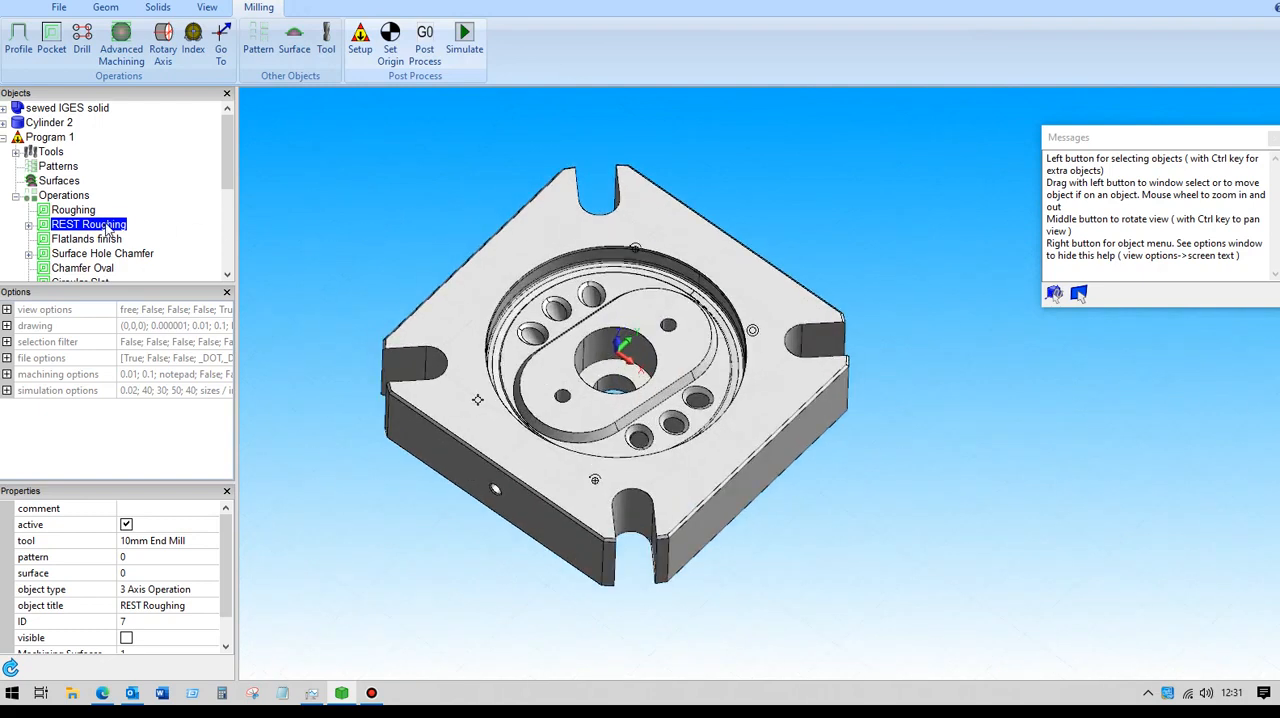
click(126, 638)
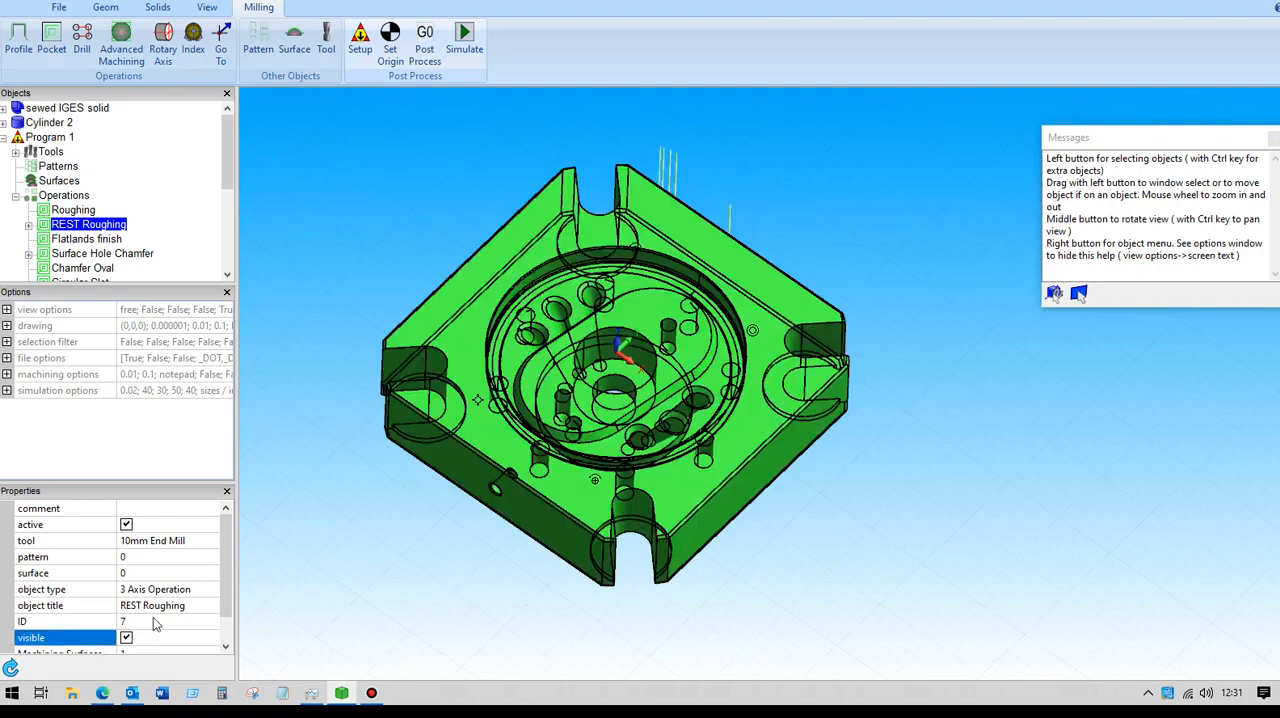
click(369, 222)
mouse_move(369, 222)
middle_down()
mouse_move(390, 199)
mouse_move(389, 174)
mouse_move(369, 172)
mouse_move(368, 213)
mouse_move(378, 197)
mouse_move(401, 200)
mouse_move(349, 196)
mouse_move(352, 220)
mouse_move(359, 198)
mouse_move(376, 203)
middle_up()
scroll(372, 192, up, 2)
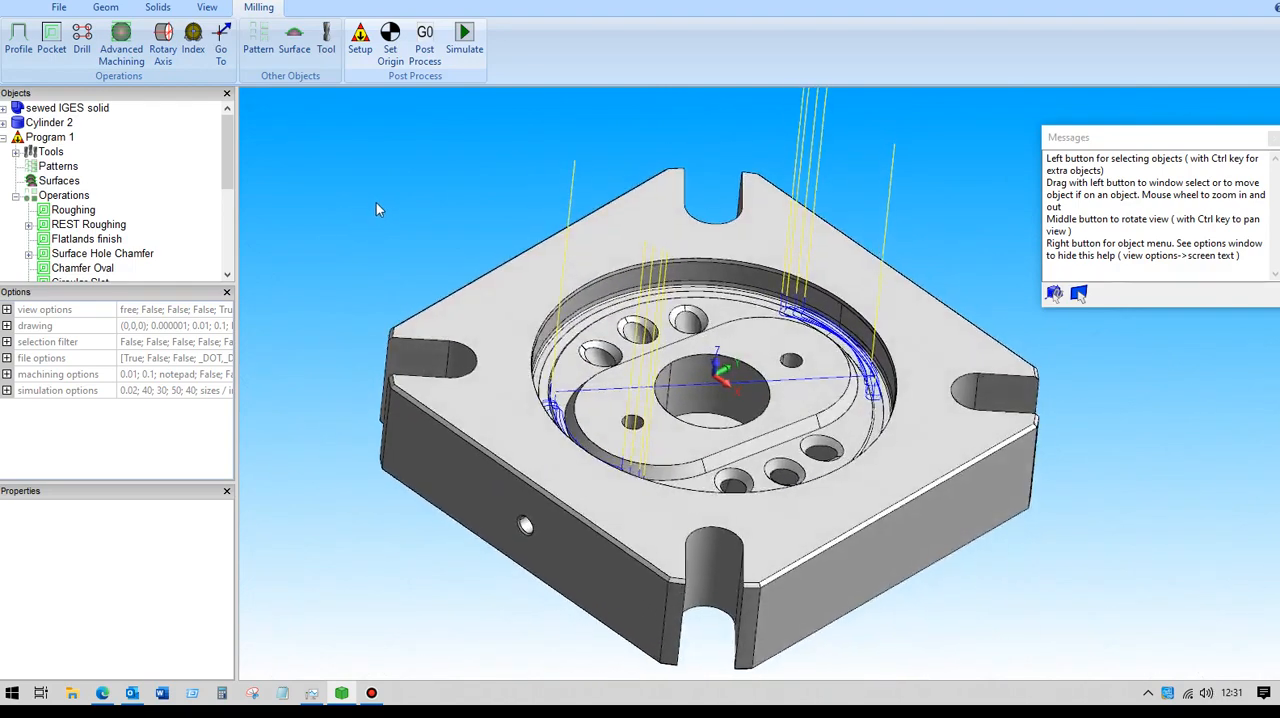
- Examine REST Roughing's advanced depth step options, discard the dialog, and inspect the toolpath on the deselected plate
click(104, 226)
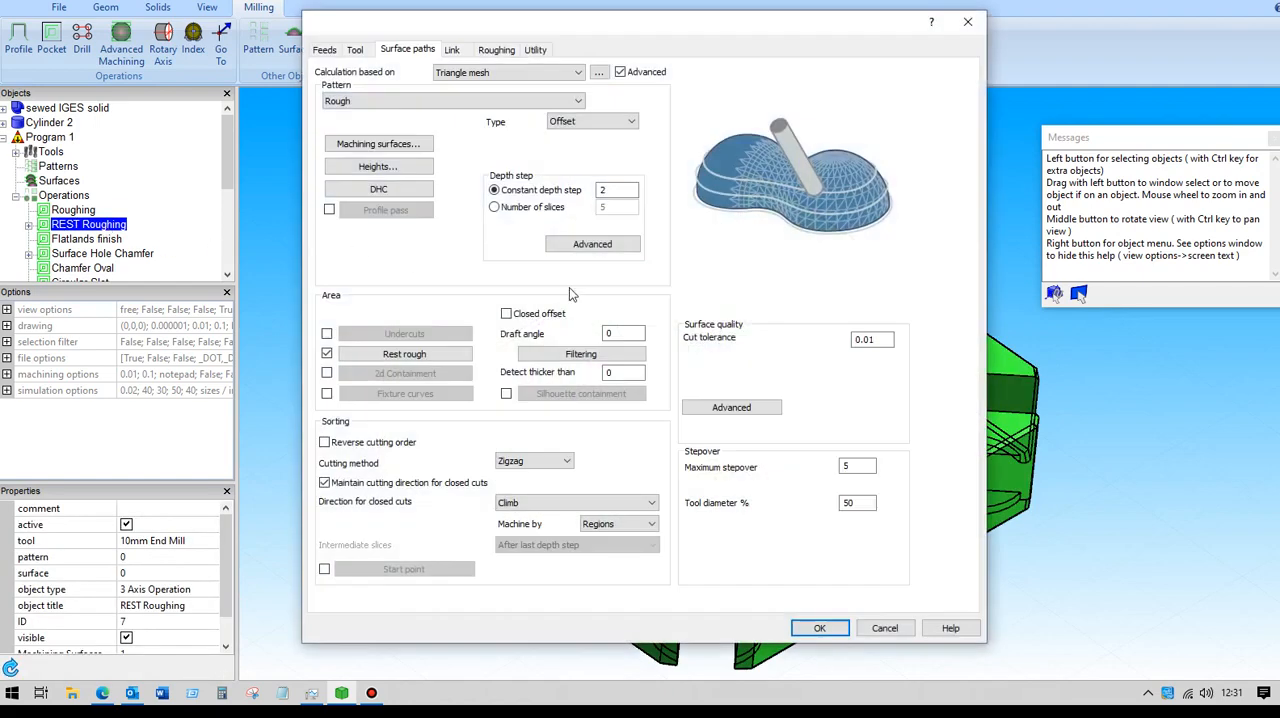
click(593, 244)
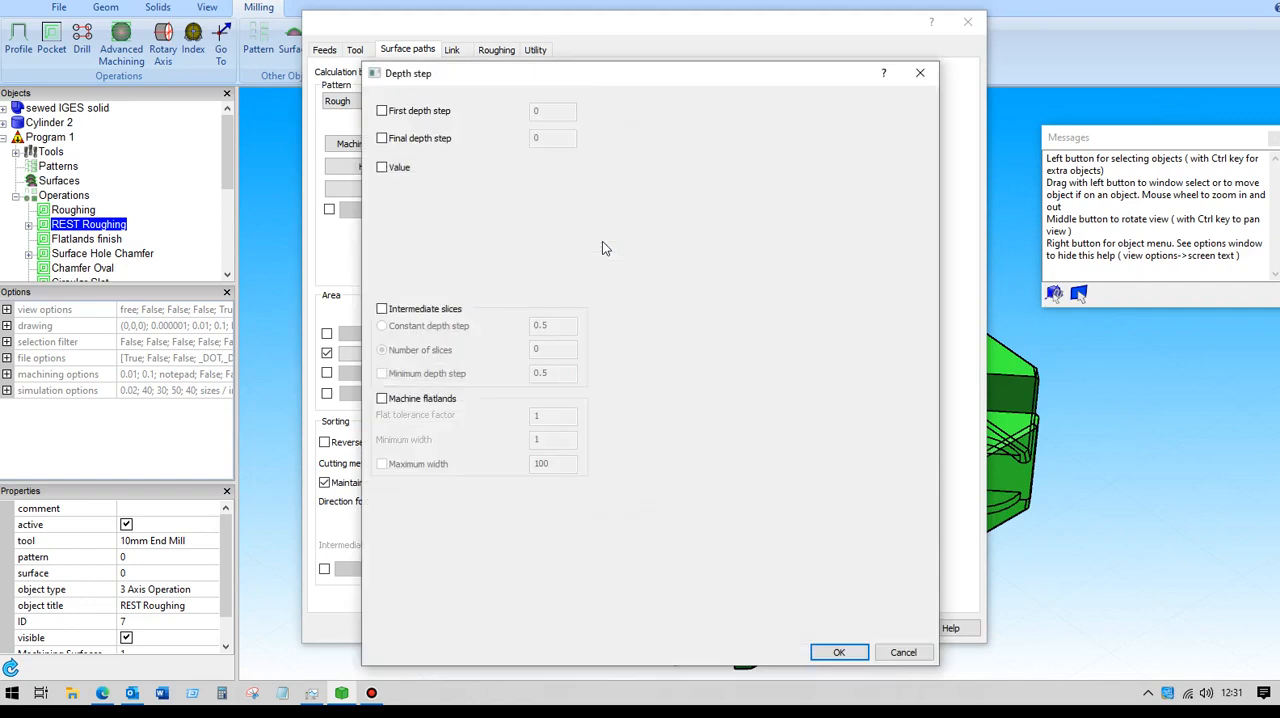
click(838, 653)
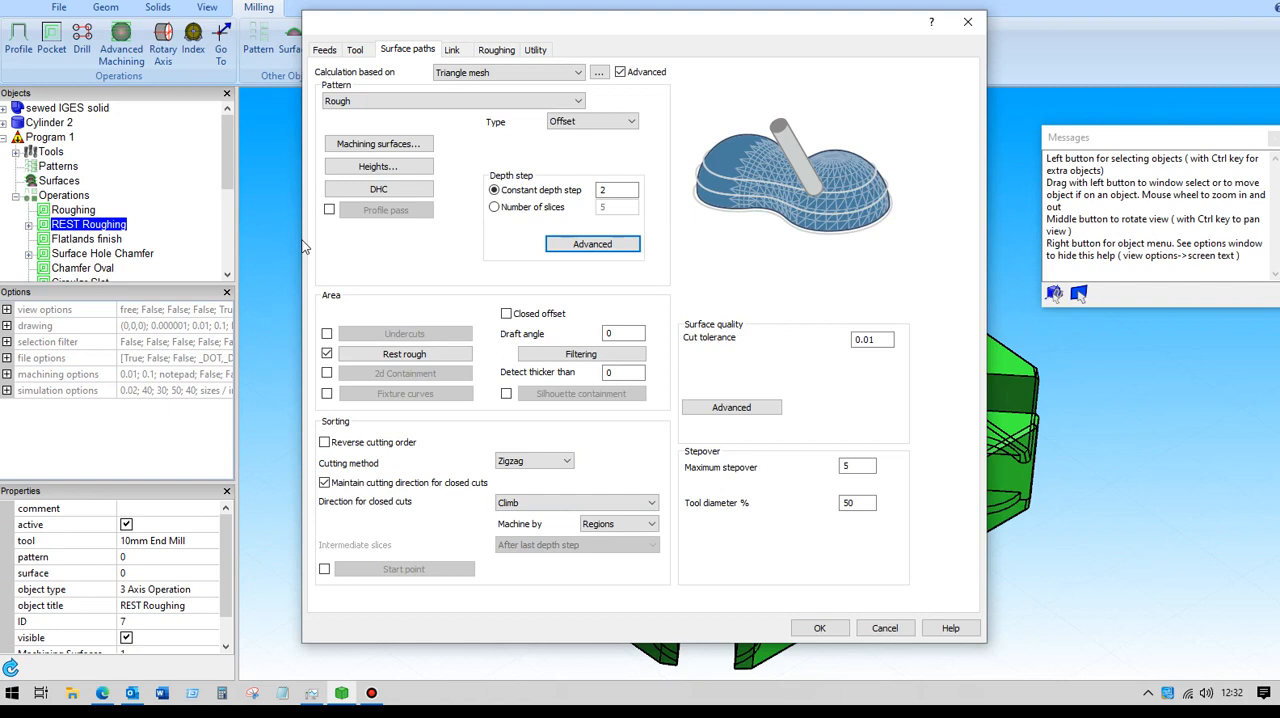
click(884, 629)
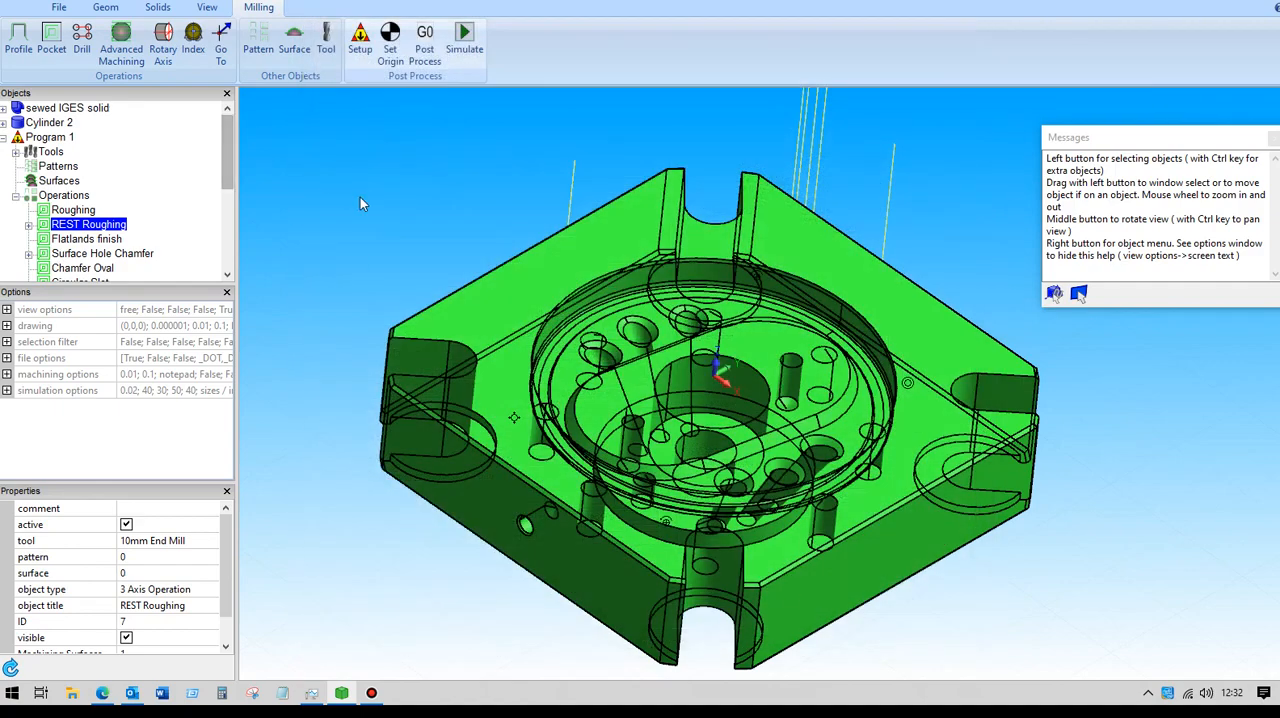
click(361, 198)
mouse_move(378, 214)
middle_down()
mouse_move(344, 178)
mouse_move(392, 212)
middle_up()
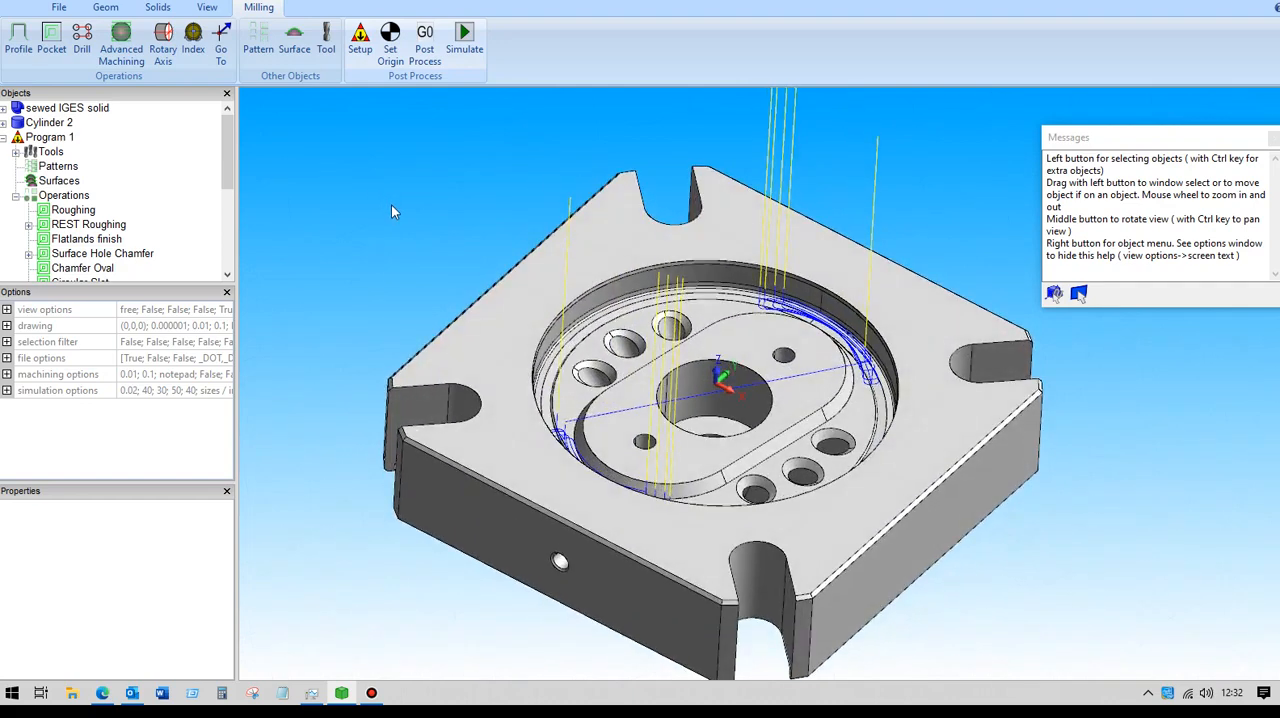